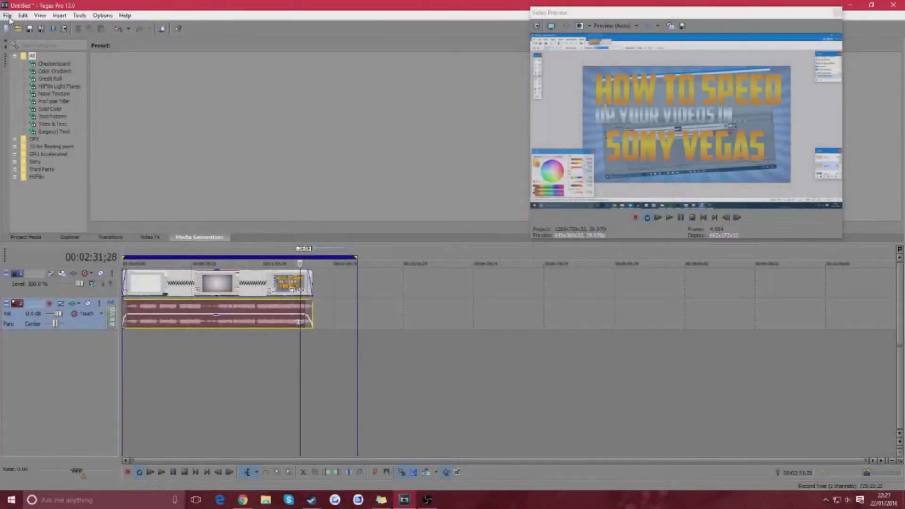
- Discard the changes to the untitled project and create a new 1280x720, 29.970 fps project in Vegas Pro
left_click(7, 15)
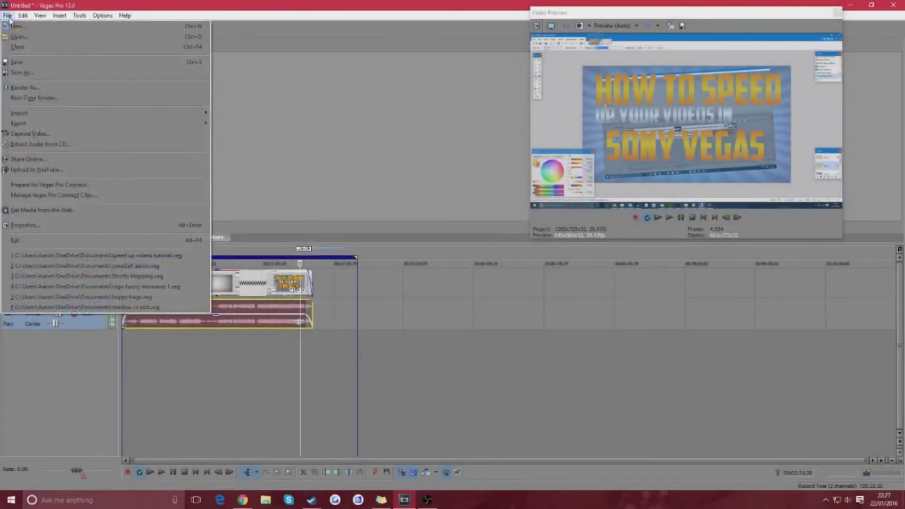
left_click(19, 24)
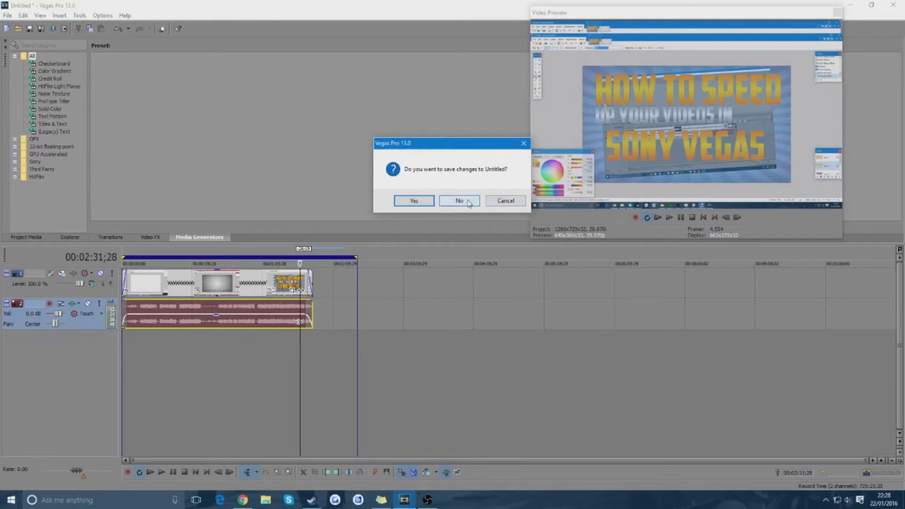
left_click(470, 204)
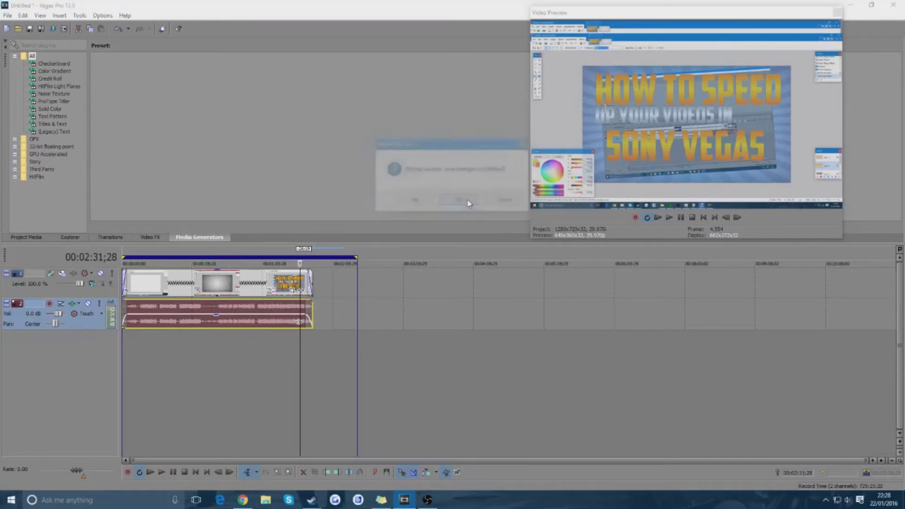
left_click(6, 27)
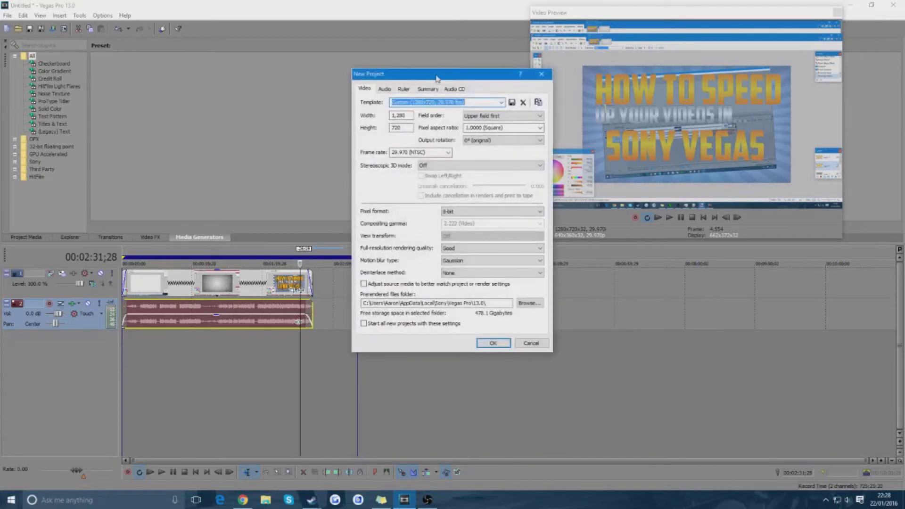
left_click_drag(437, 78, 430, 91)
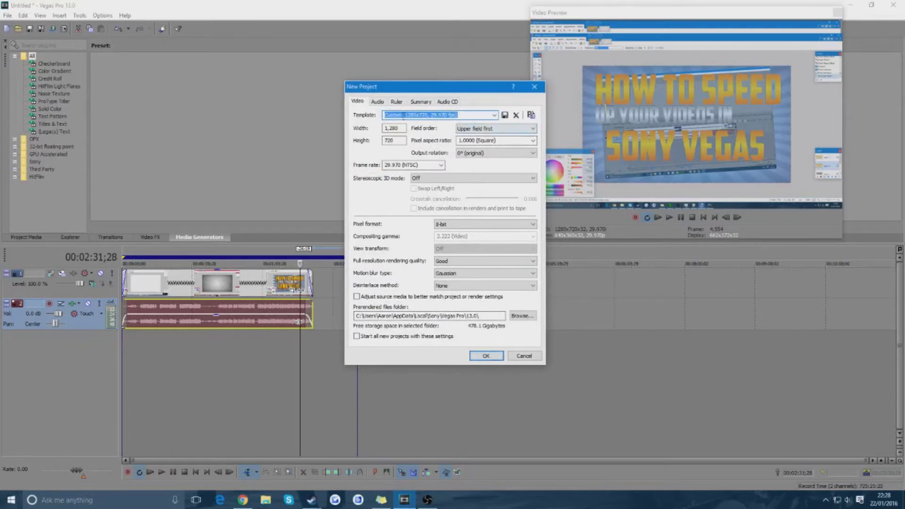
left_click(479, 355)
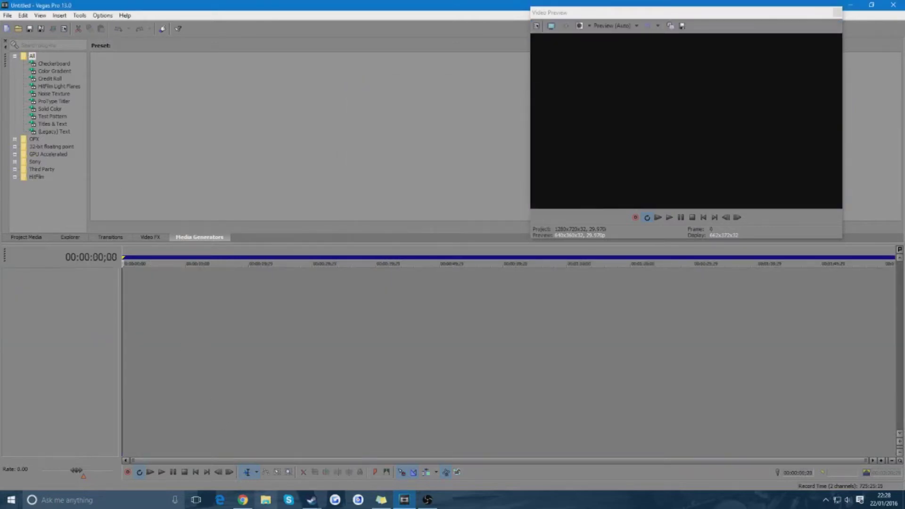
- Open the Recordings > OBS Recordings folder from the Desktop in File Explorer
left_click(256, 501)
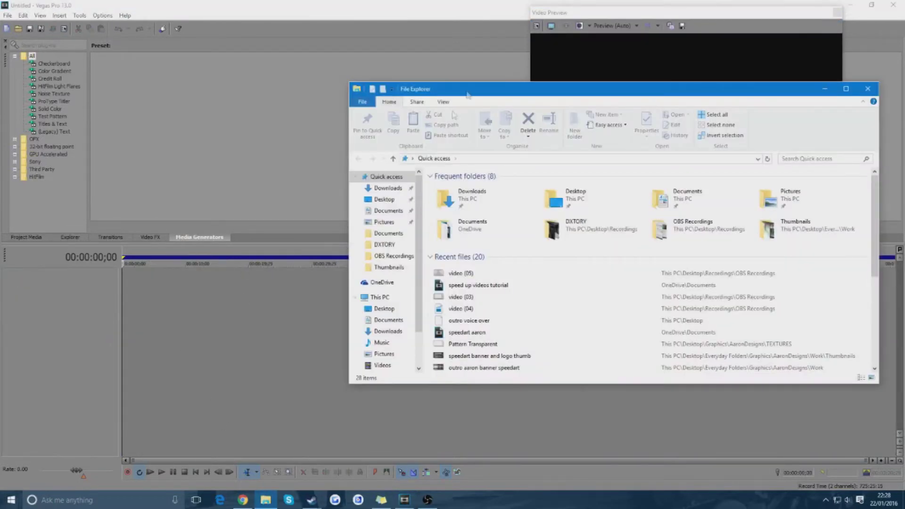
left_click_drag(468, 94, 301, 129)
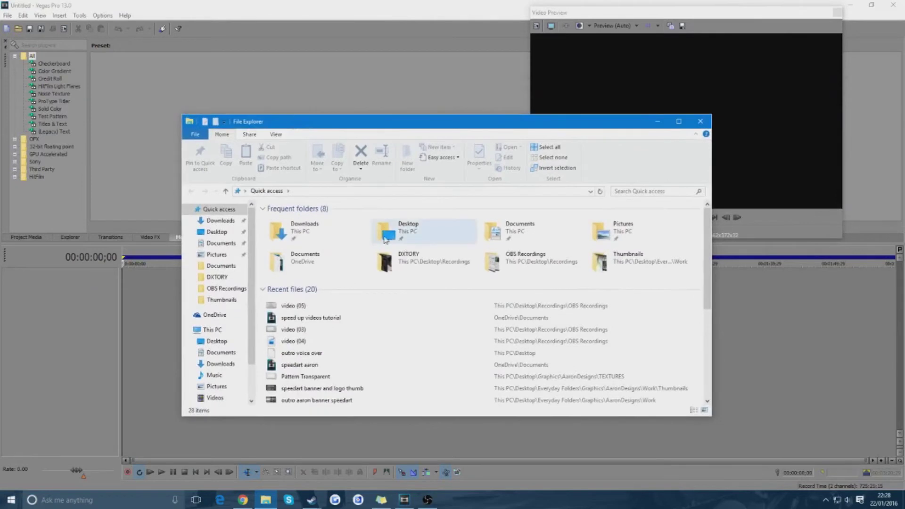
double_click(385, 238)
double_click(567, 224)
left_click(283, 242)
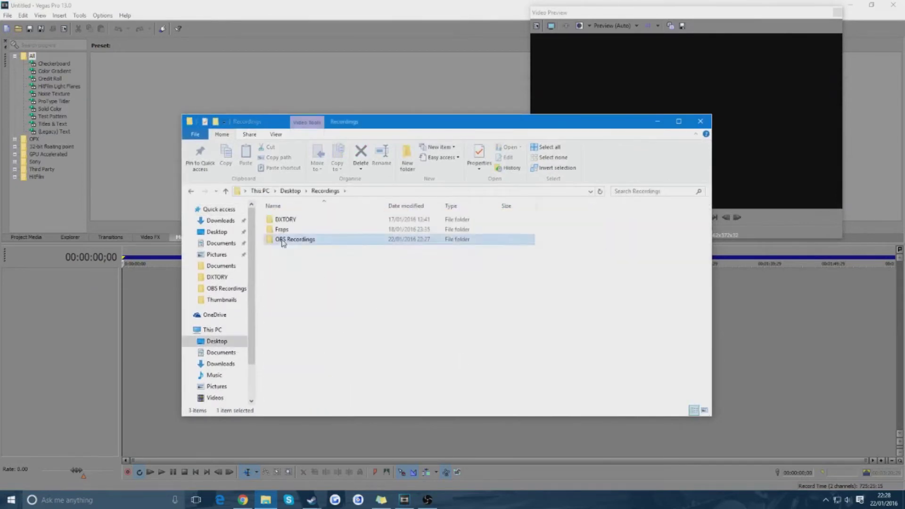
double_click(283, 242)
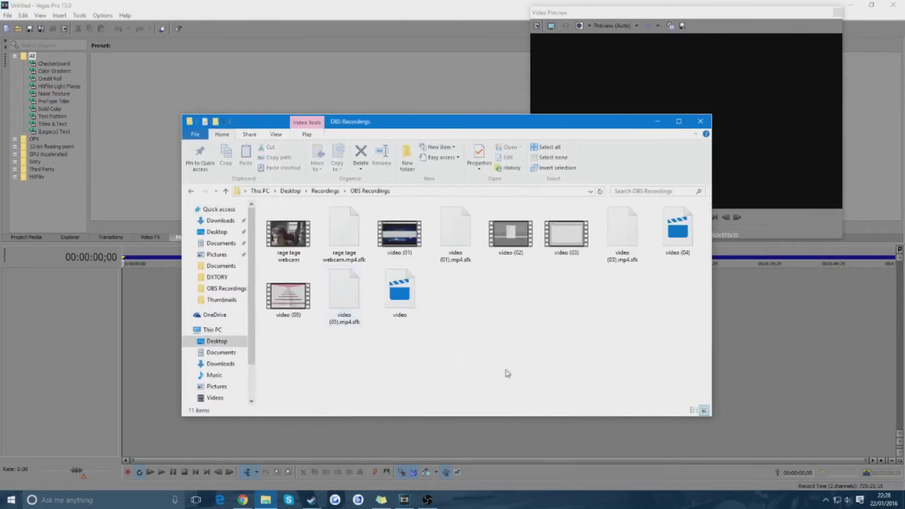
- Add video (03) to the start of the timeline, keeping the project's own video settings
left_click_drag(570, 245, 161, 311)
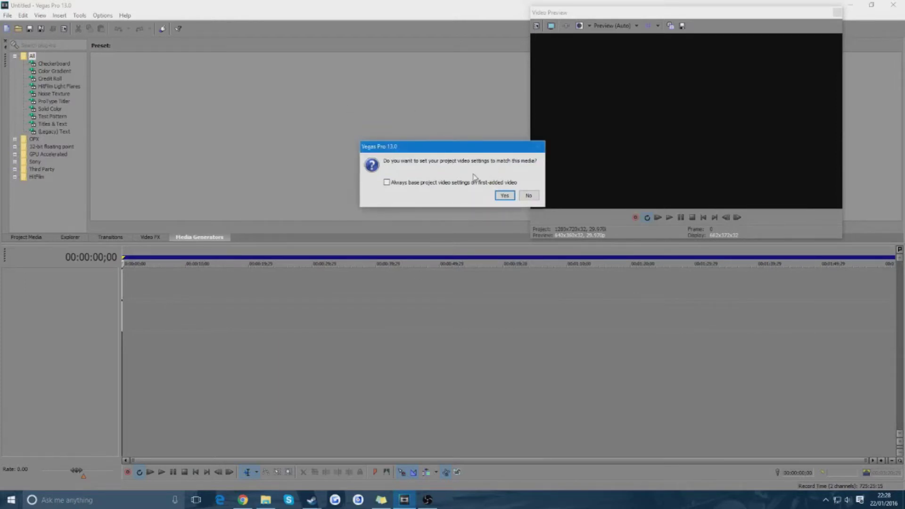
left_click(528, 195)
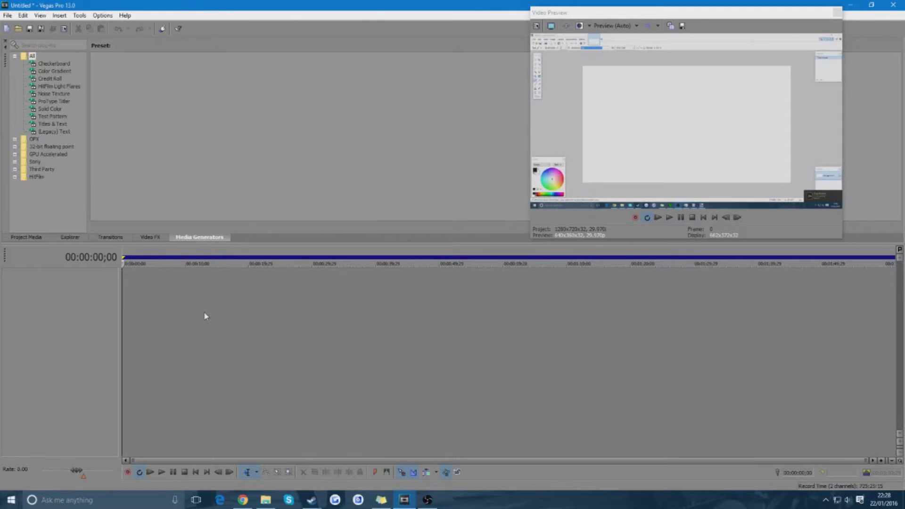
left_click(142, 314)
left_click(161, 314)
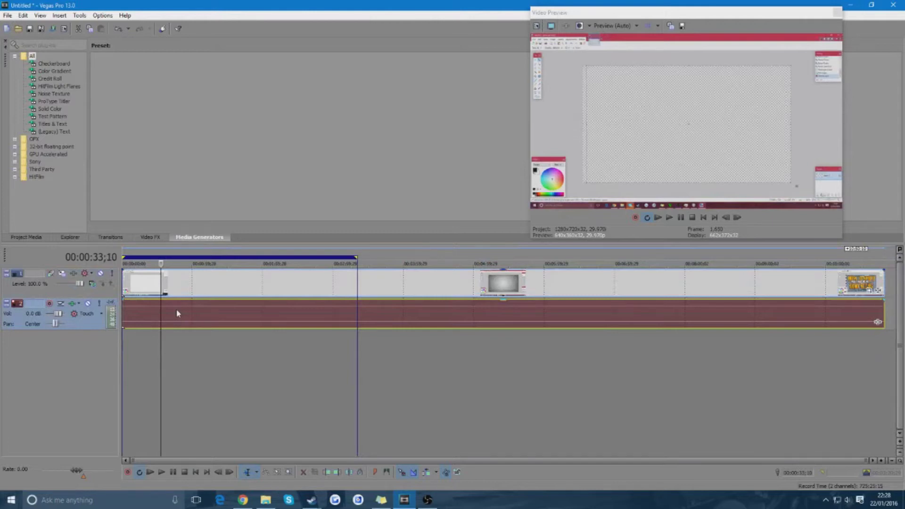
left_click(123, 281)
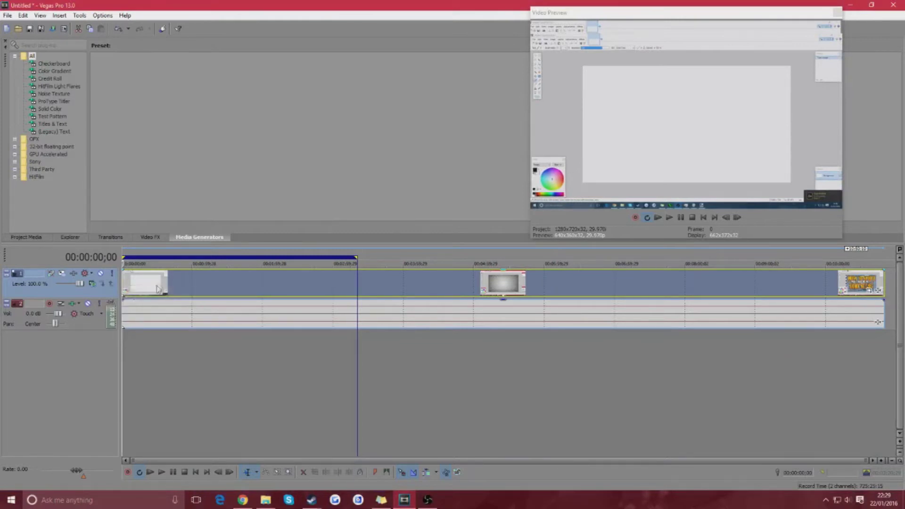
right_click(148, 286)
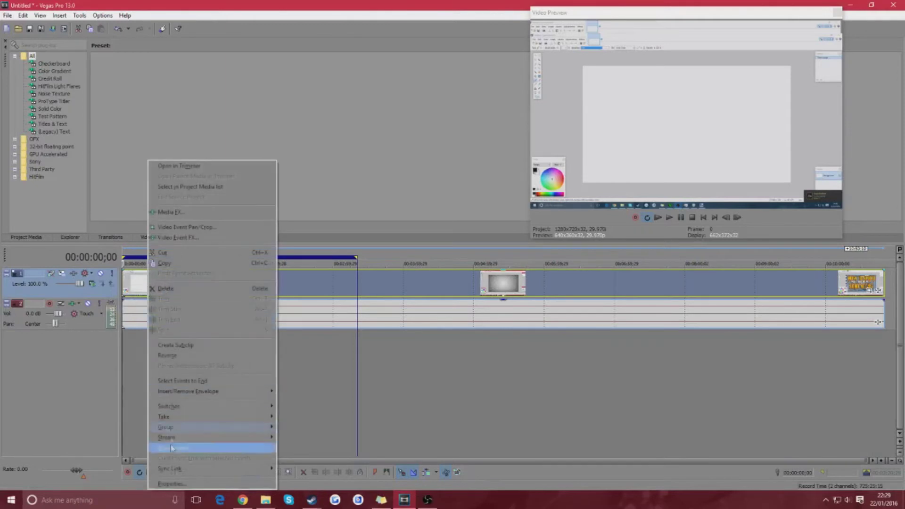
right_click(129, 319)
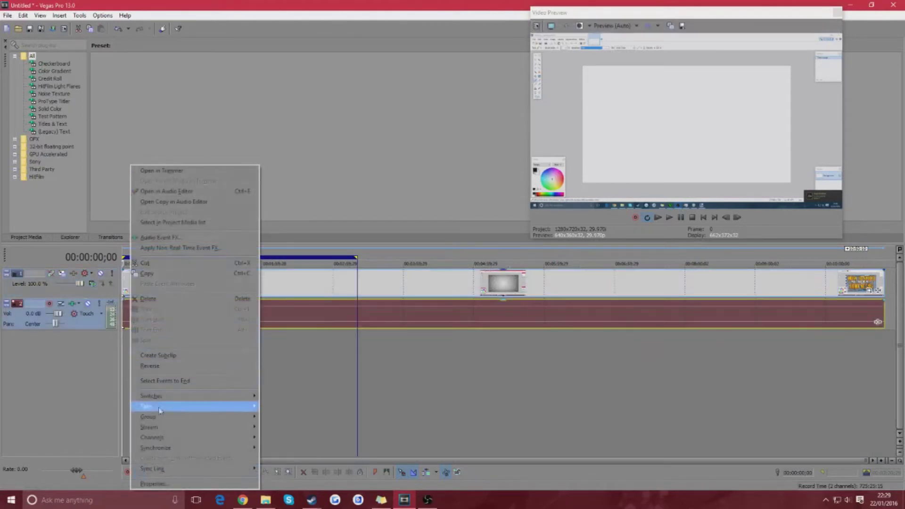
mouse_move(204, 394)
right_click(291, 317)
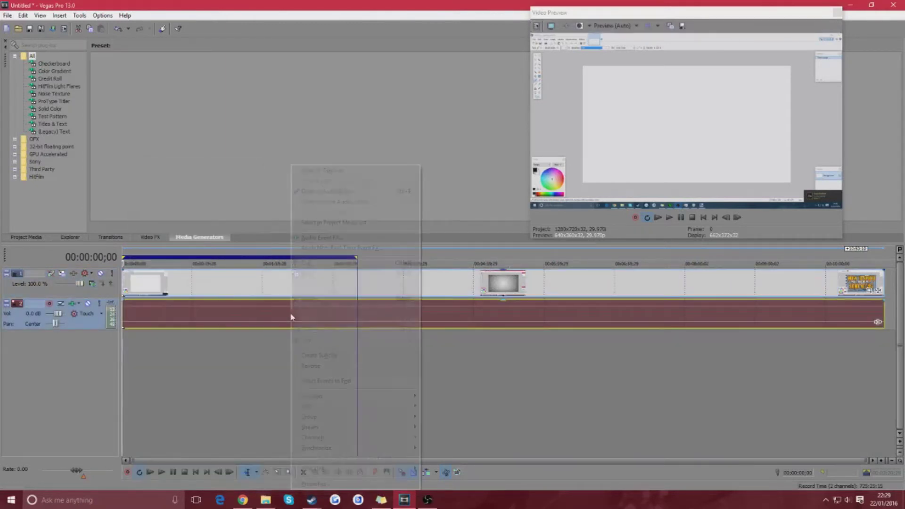
right_click(547, 319)
left_click(350, 323)
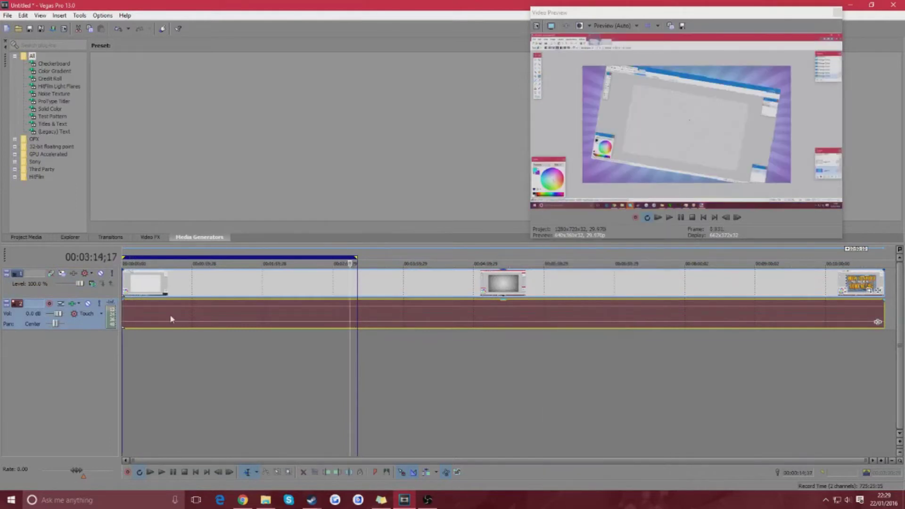
- Ungroup and delete the clip's audio event, and collapse the loop region to the start of the timeline
right_click(171, 319)
mouse_move(212, 417)
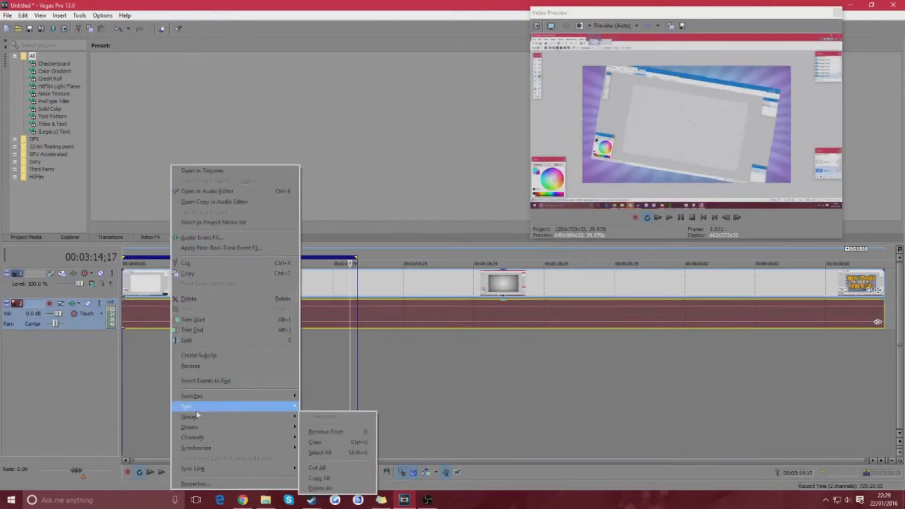
left_click(322, 432)
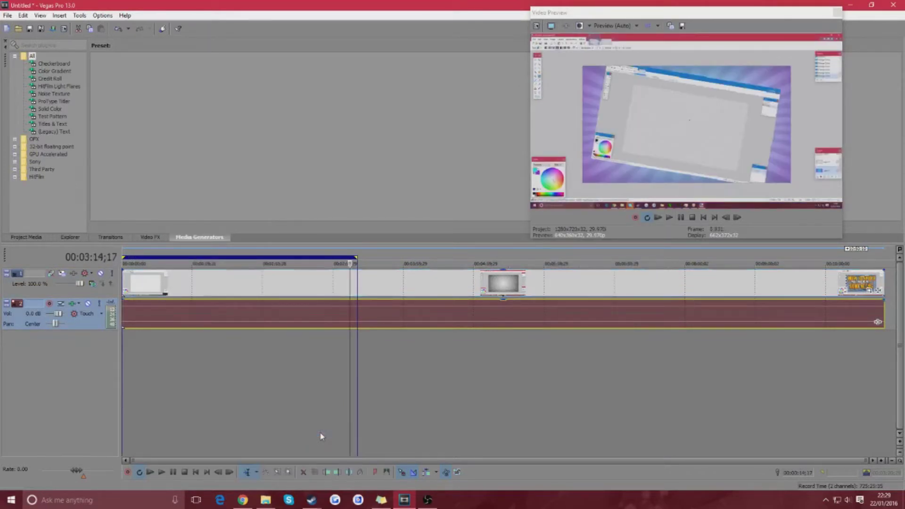
key("Delete")
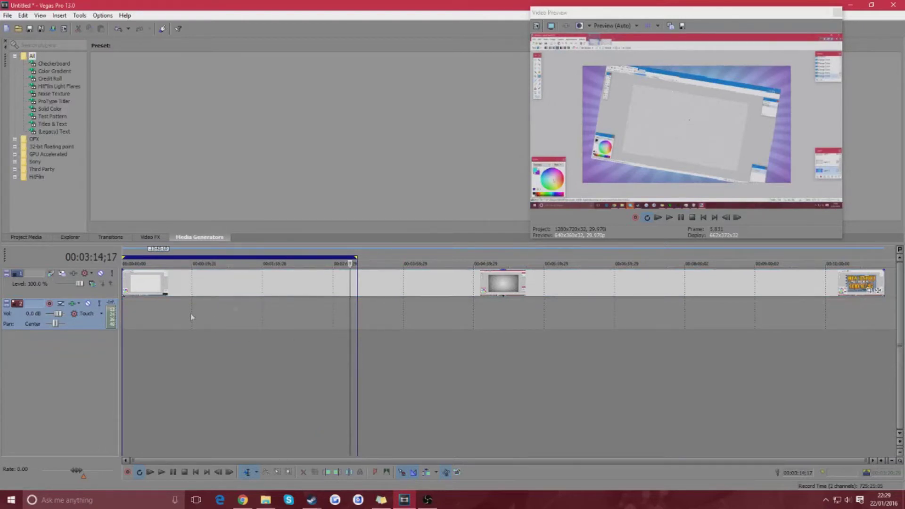
mouse_move(356, 257)
left_mouse_down()
mouse_move(824, 257)
mouse_move(123, 257)
left_mouse_up()
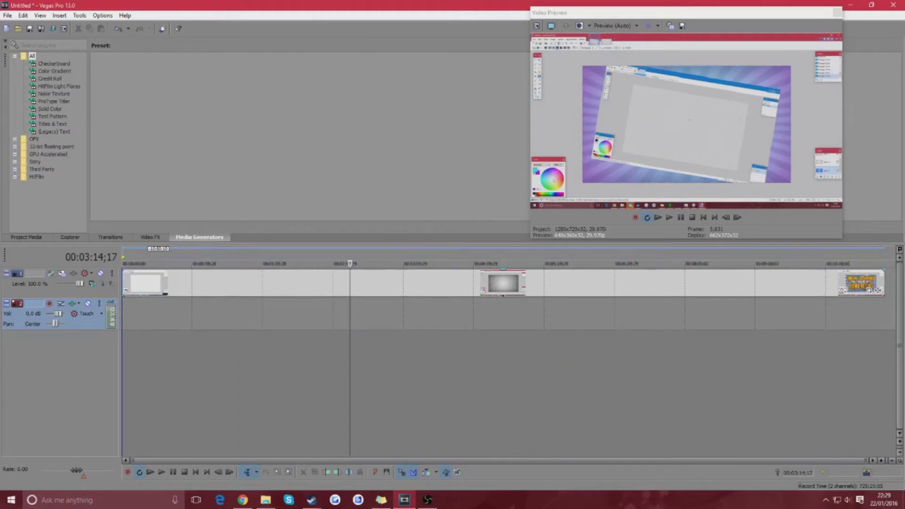
- In the video event's properties, turn off Loop, Maintain aspect ratio and Reduce interlace flicker, and select Disable resample
right_click(216, 287)
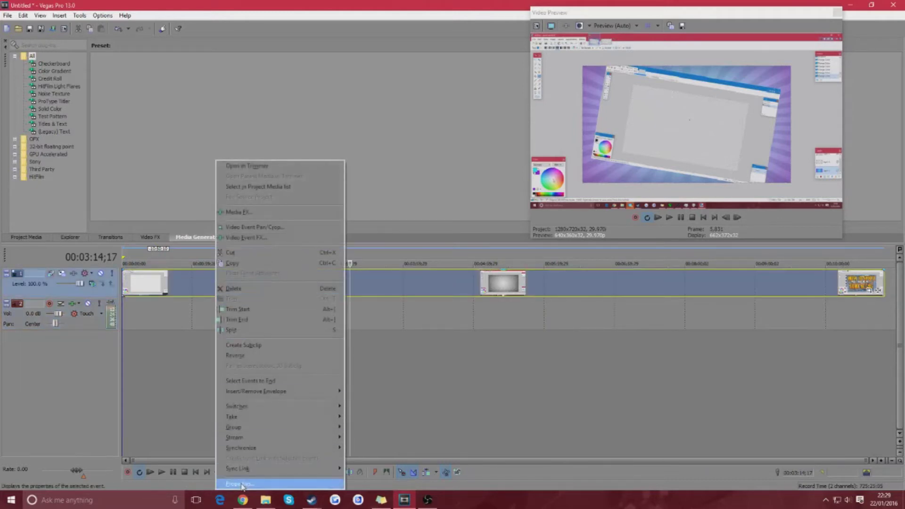
left_click(239, 484)
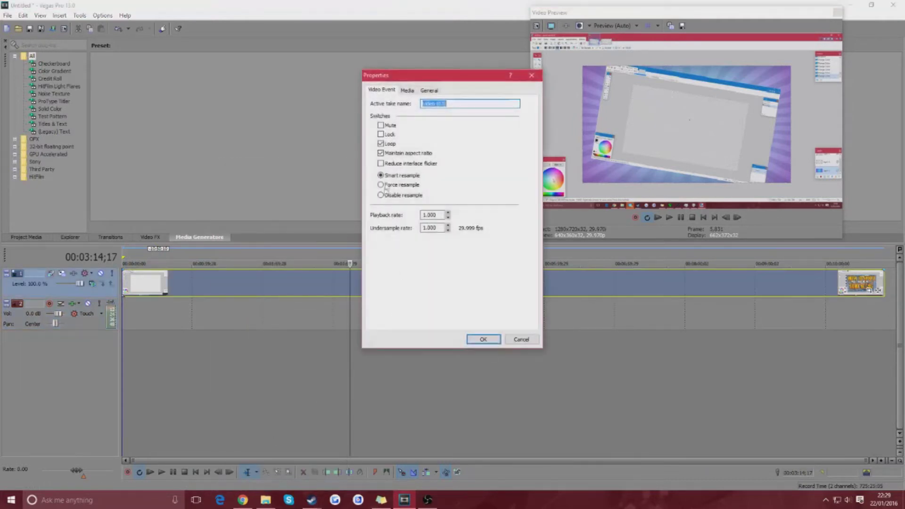
left_click(394, 153)
left_click(390, 144)
left_click(399, 196)
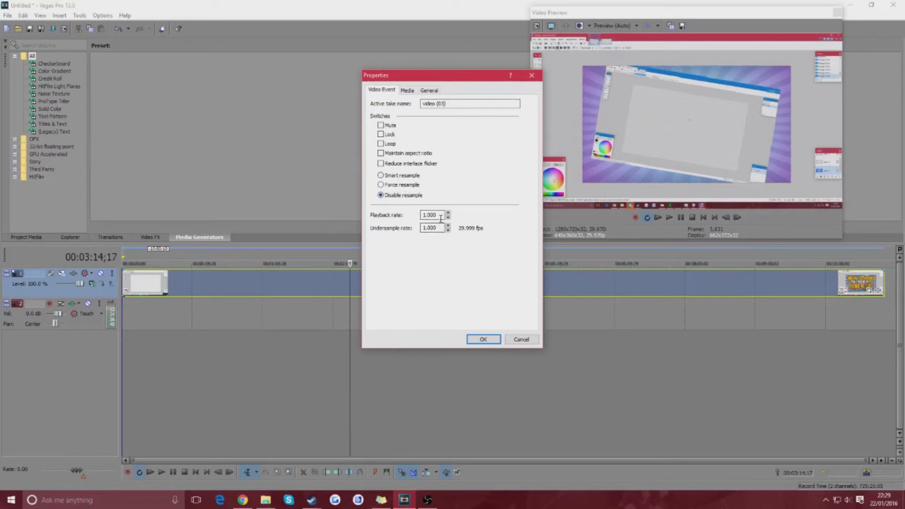
- Set the video event's playback rate to 4 and apply the properties
double_click(440, 215)
type("4")
left_click(437, 212)
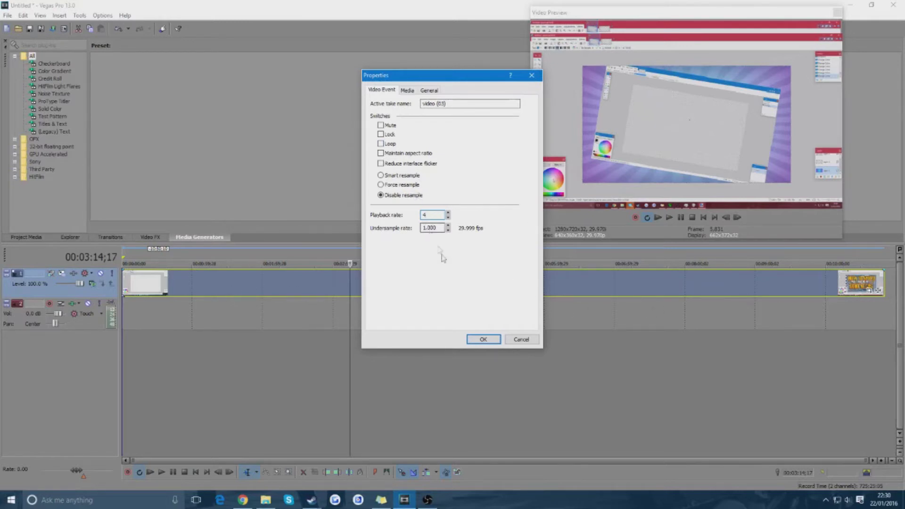
left_click(483, 341)
- Split the sped-up video event at 00:02:42;11, where its footage ends
left_click(312, 284)
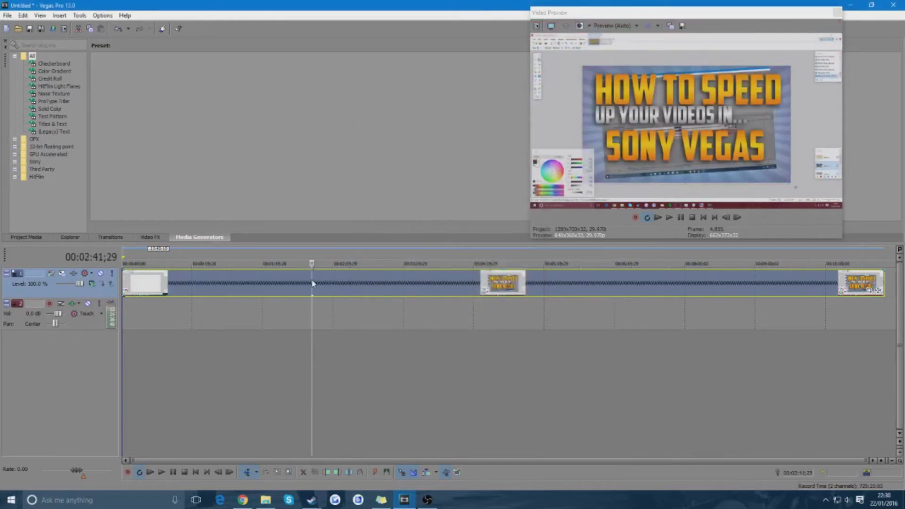
left_click(313, 283)
key("s")
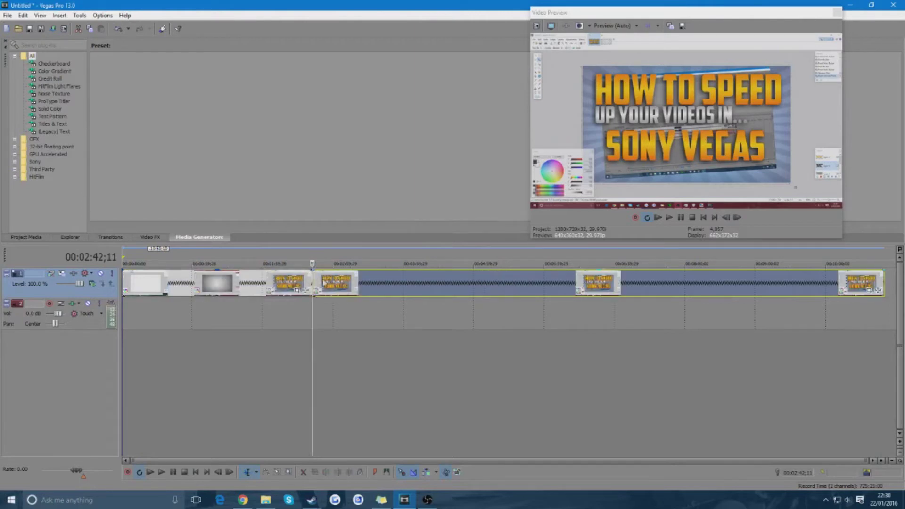
- Delete the leftover part of the video event after the split
left_click(339, 282)
left_click(416, 286)
left_click(553, 293)
left_click(680, 293)
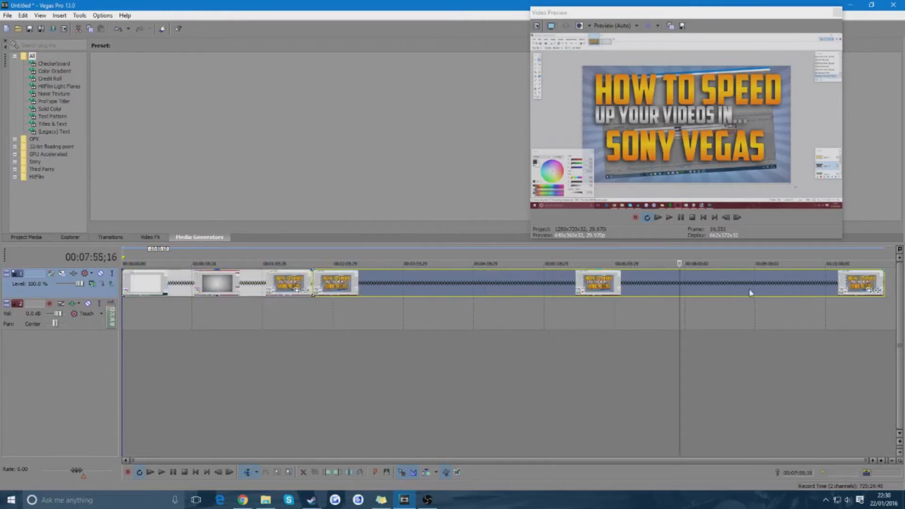
left_click(776, 288)
left_click(833, 288)
left_click(413, 286)
left_click(347, 286)
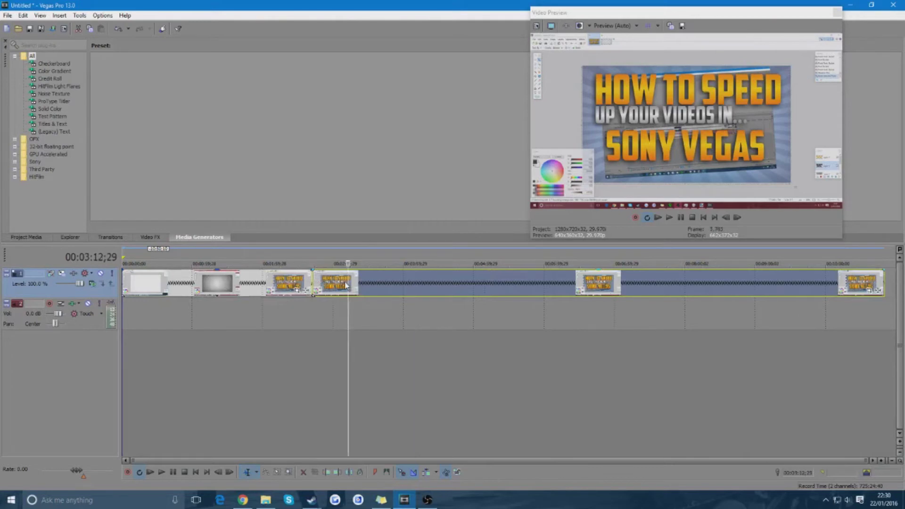
right_click(347, 285)
left_click(369, 289)
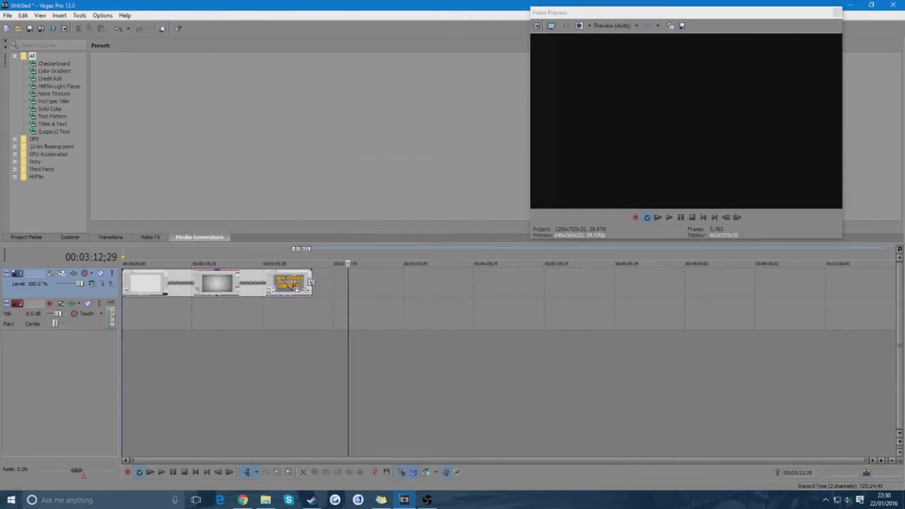
left_click(181, 282)
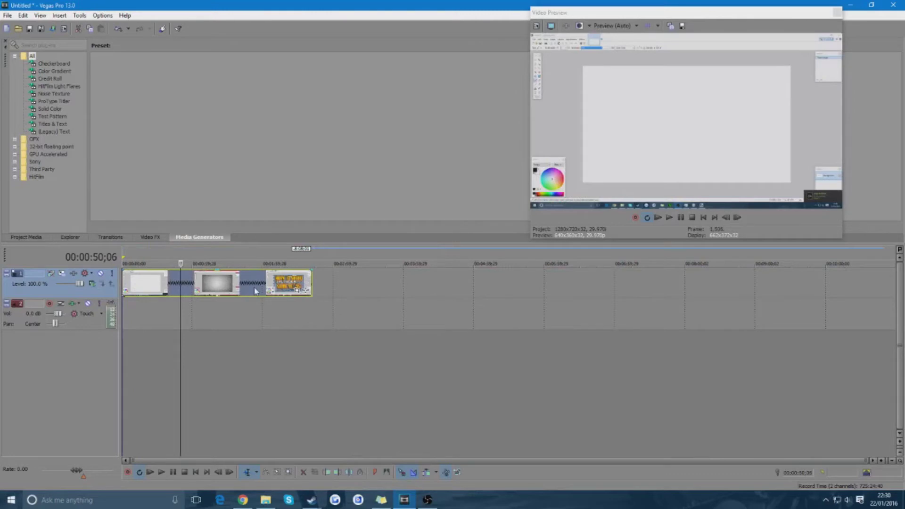
left_click(312, 289)
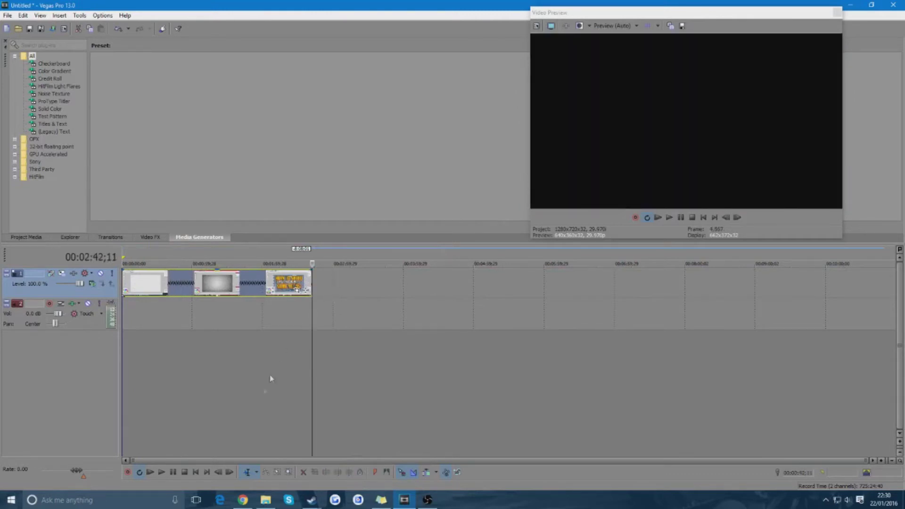
left_click(265, 499)
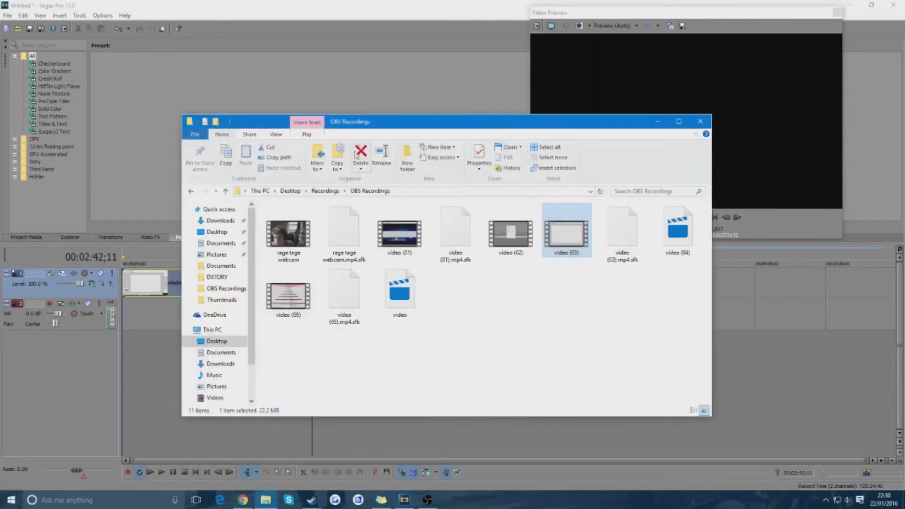
left_click_drag(374, 126, 458, 158)
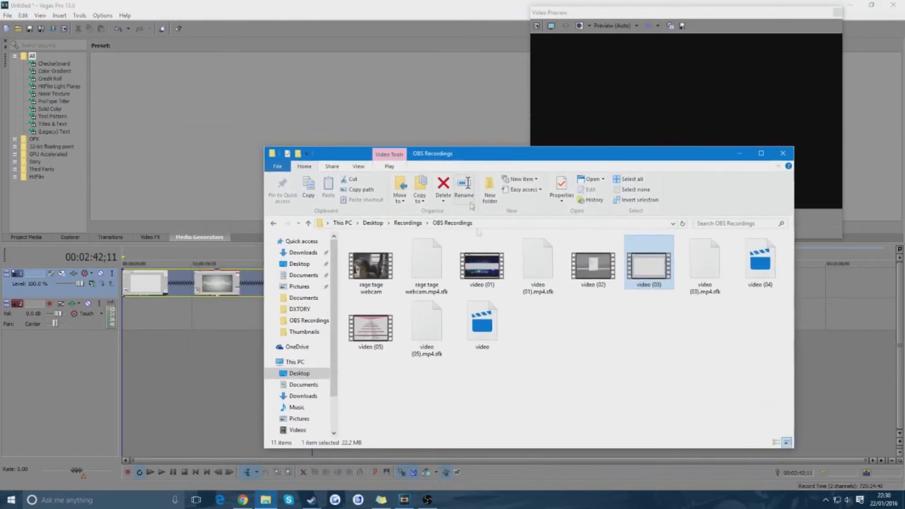
left_click(556, 358)
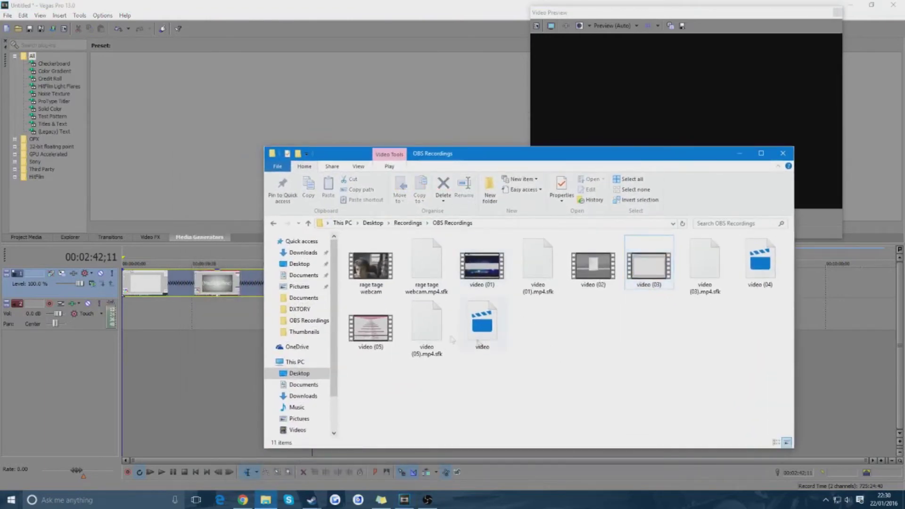
left_click(300, 263)
left_click(783, 153)
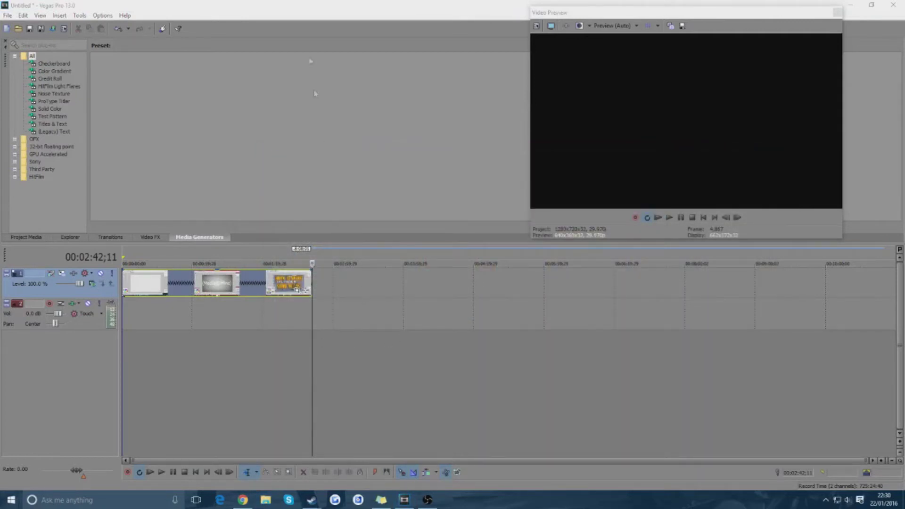
- Undo back to the full-length video event at normal speed, and time-compress it so it ends at 00:02:42;11
left_click(314, 13)
key("ctrl+z")
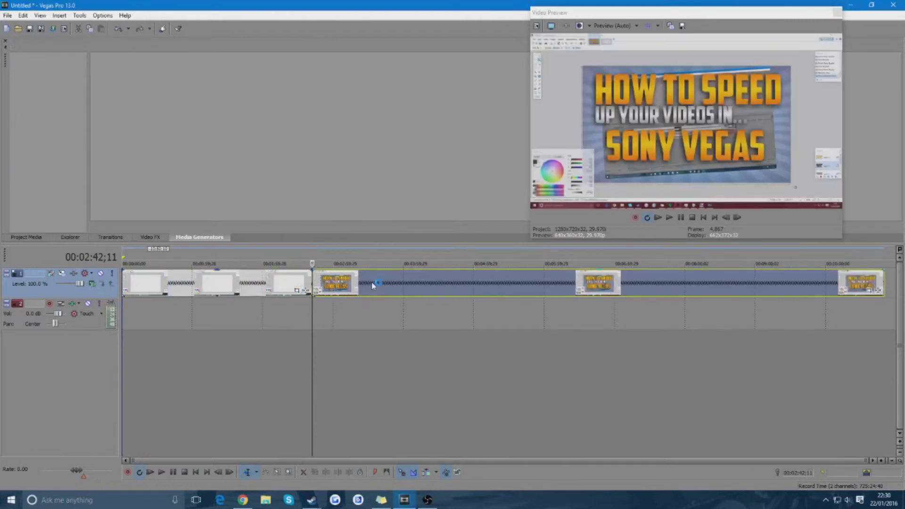
key("ctrl+z")
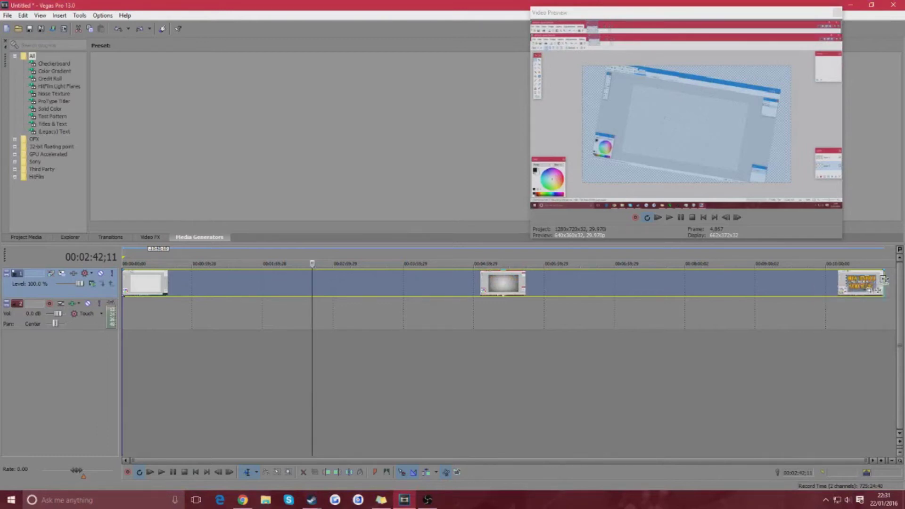
left_click_drag(882, 289, 311, 285)
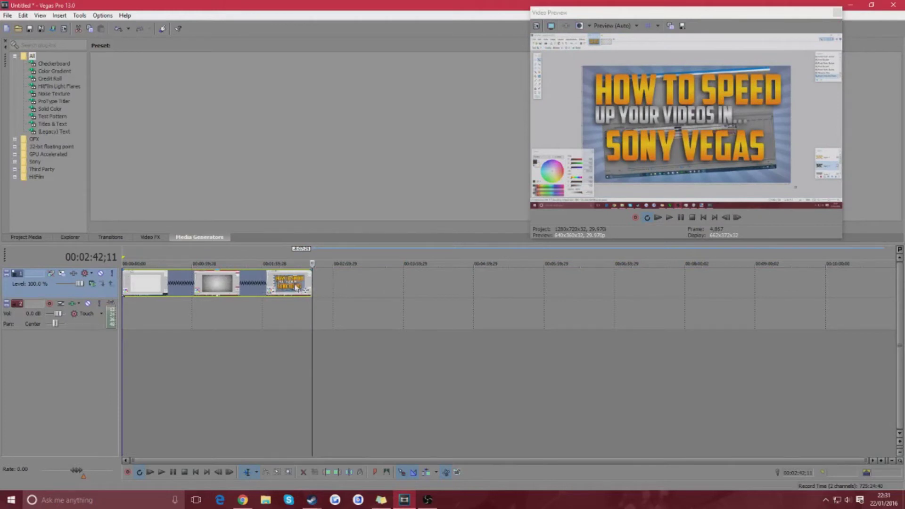
- In the compressed video event's properties, turn off Maintain aspect ratio, select Disable resample and apply the settings
right_click(229, 285)
left_click(264, 482)
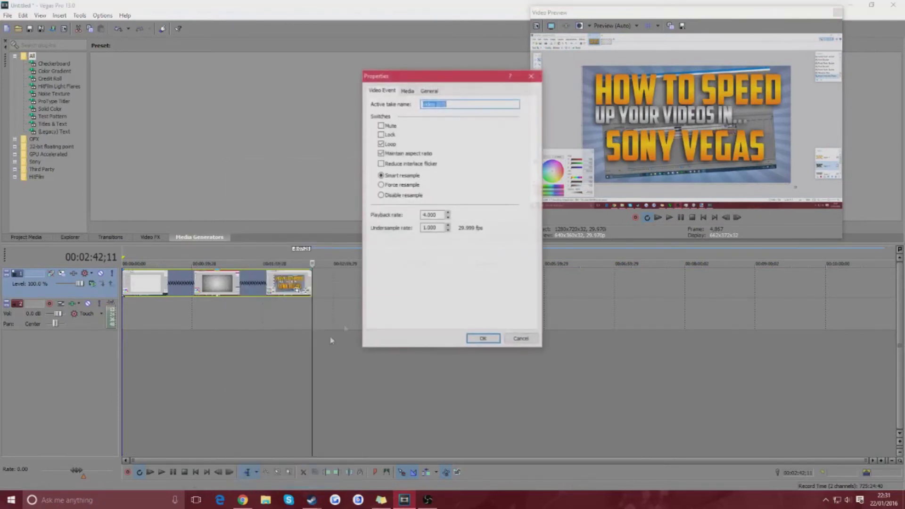
left_click(389, 156)
left_click(402, 195)
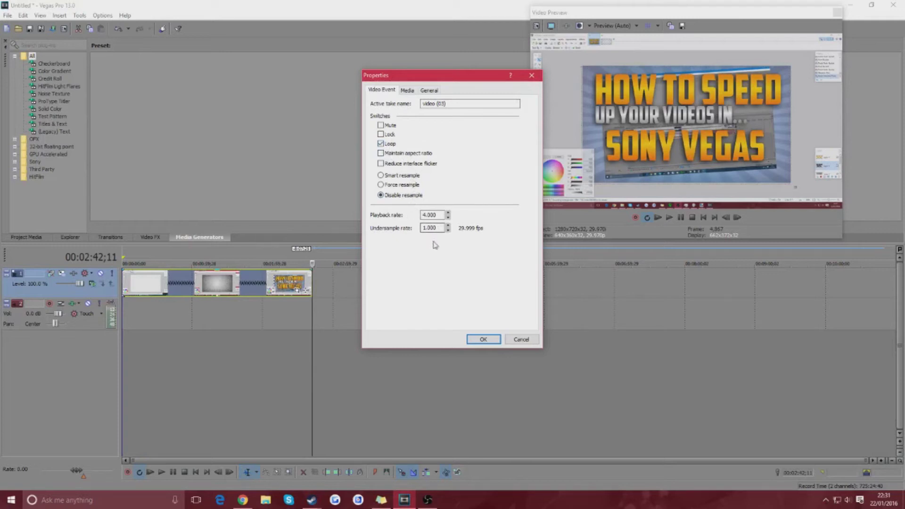
left_click(482, 339)
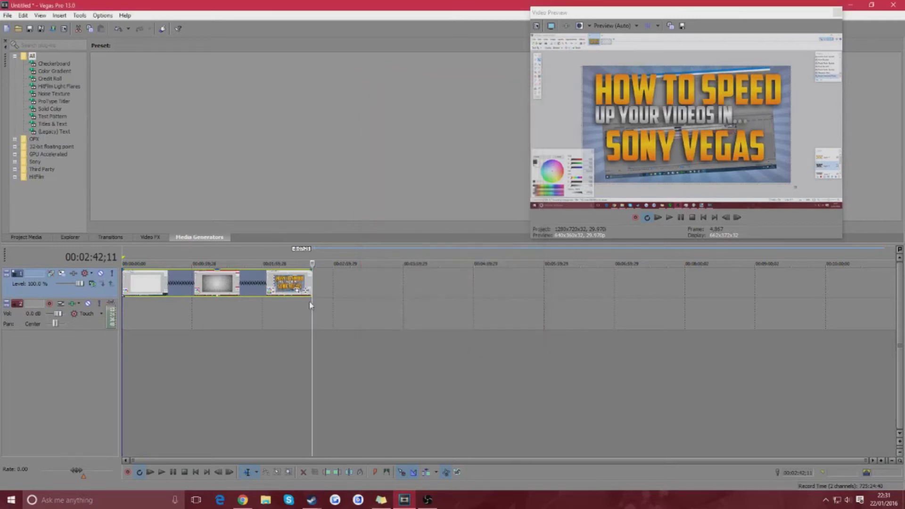
- Add the song MarioBeatz - True from the Individuality Music folder to the audio track, starting at the beginning of the timeline
left_click(264, 500)
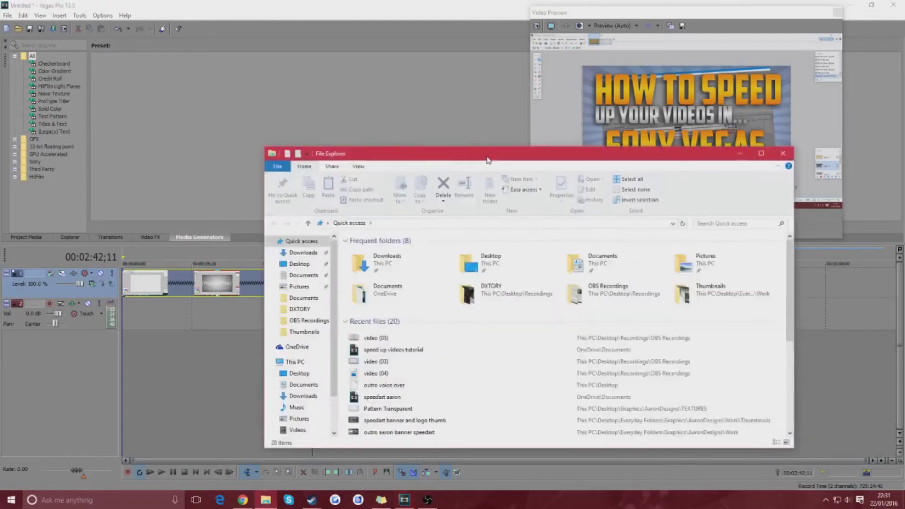
left_click_drag(489, 157, 0, 152)
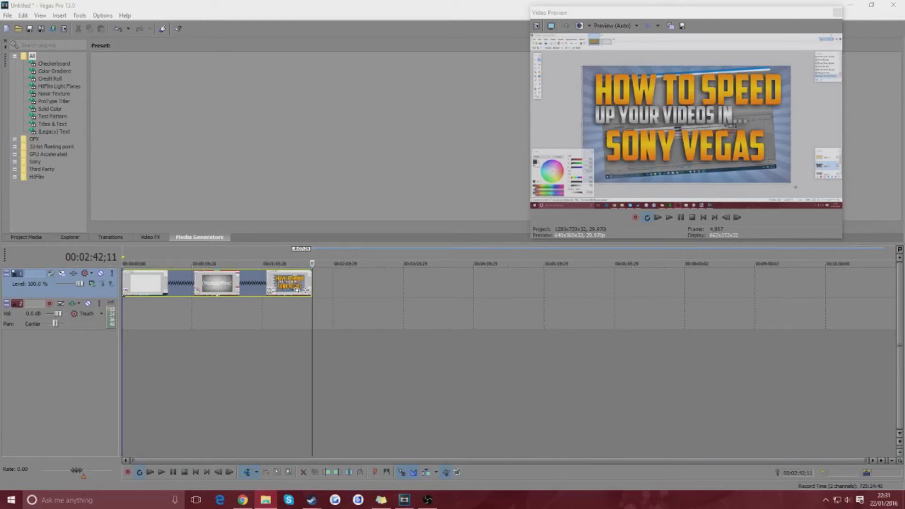
left_click_drag(0, 150, 473, 154)
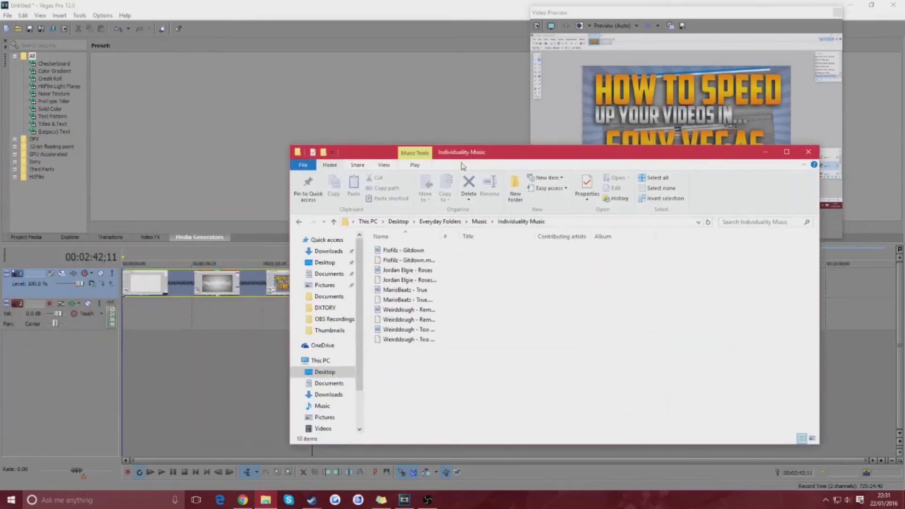
left_click_drag(406, 374, 456, 402)
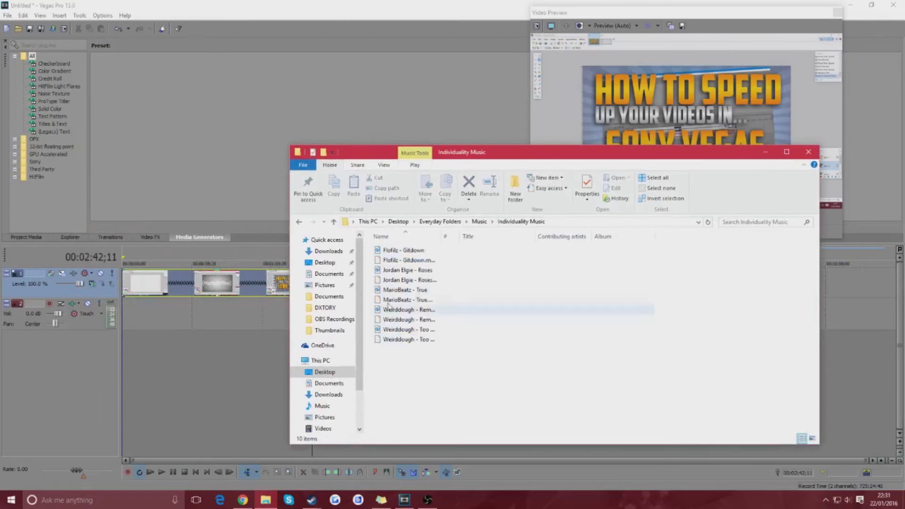
left_click_drag(419, 290, 247, 320)
left_click(816, 155)
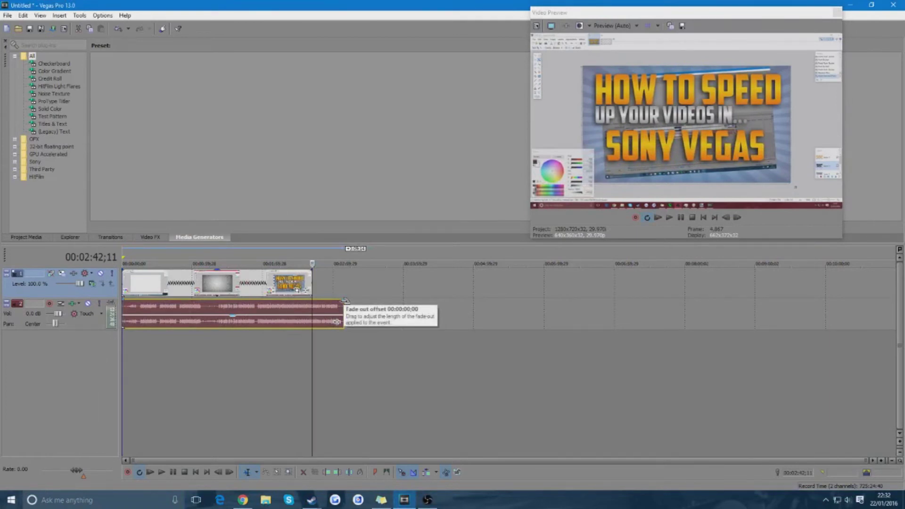
- Compare where the music event ends with where the video event ends on the timeline
left_click(343, 307)
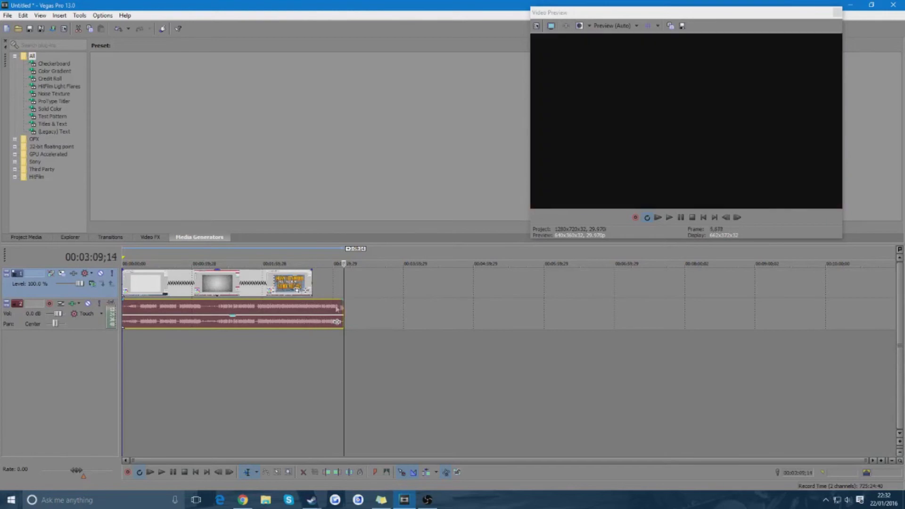
left_click(317, 307)
left_click(313, 307)
left_click(326, 279)
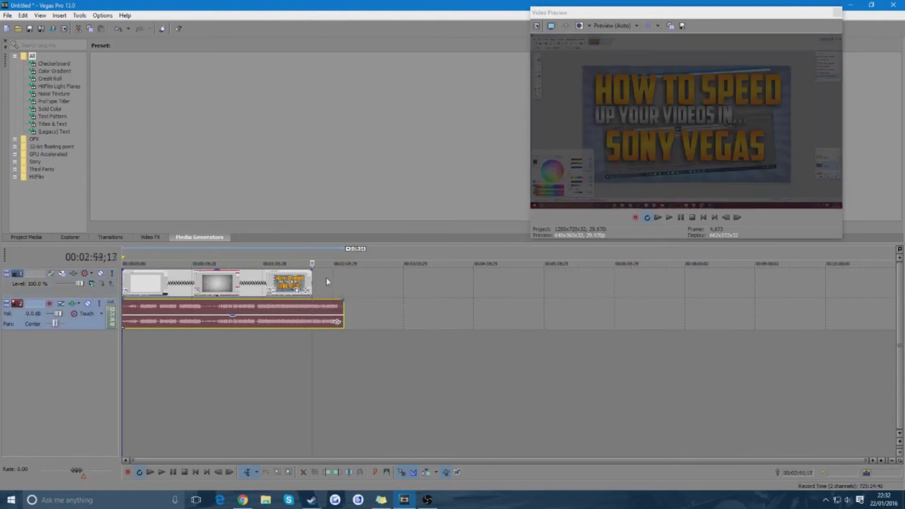
left_click(340, 279)
left_click(344, 279)
left_click(331, 279)
left_click(323, 279)
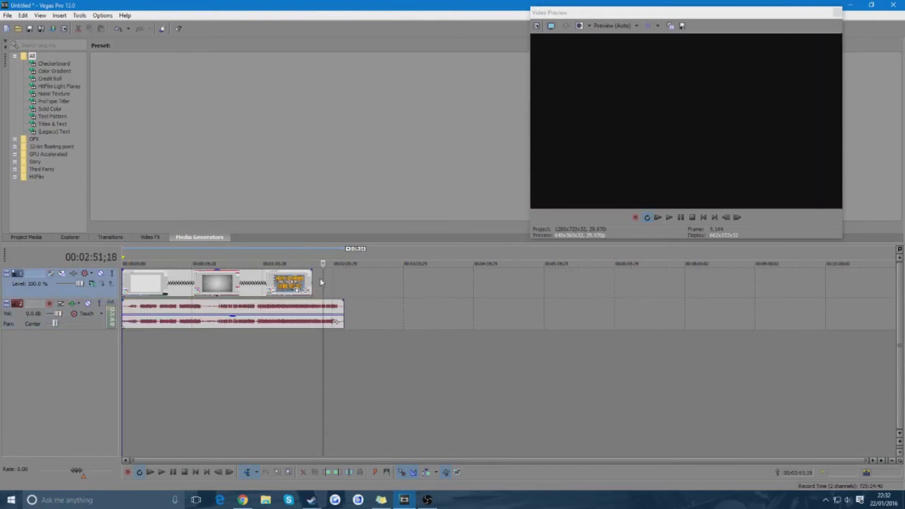
left_click(320, 280)
left_click(329, 282)
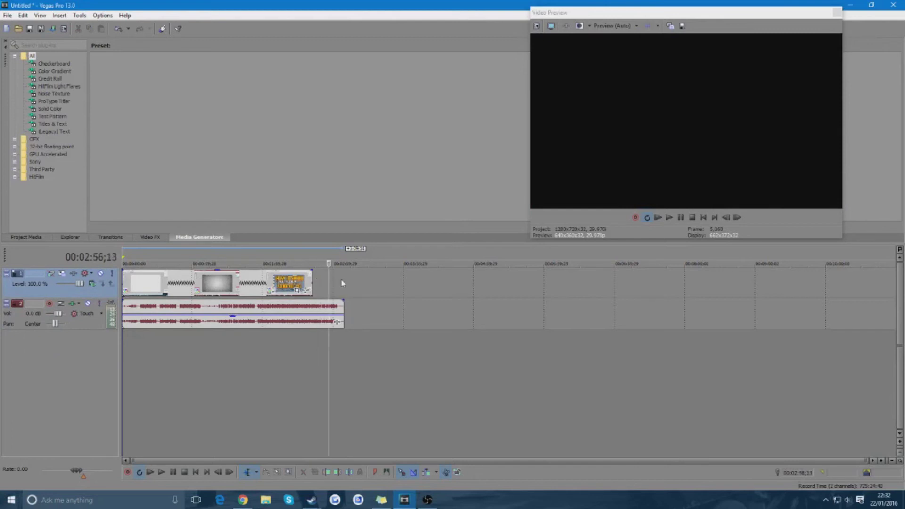
left_click(343, 283)
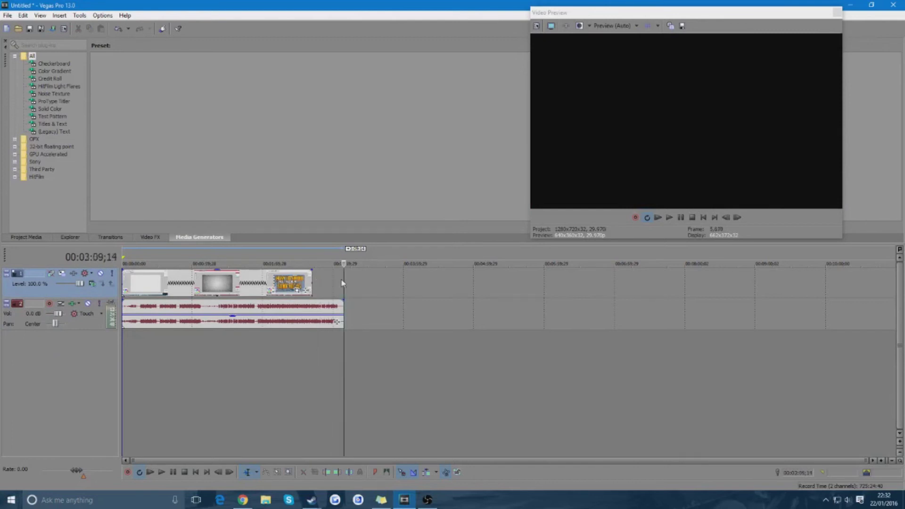
- Split the music event at 00:02:42;17, at the end of the video, and delete the leftover music
left_click(312, 309)
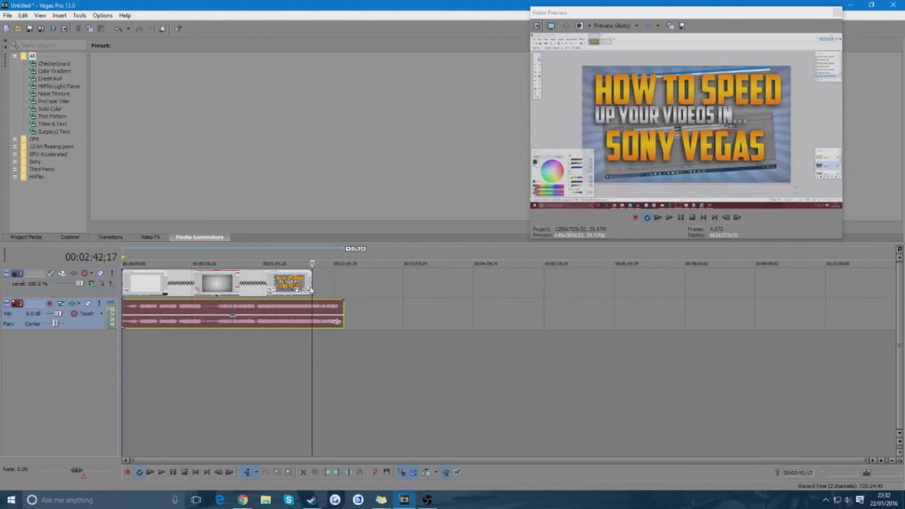
left_click(310, 285)
left_click(313, 309)
key("s")
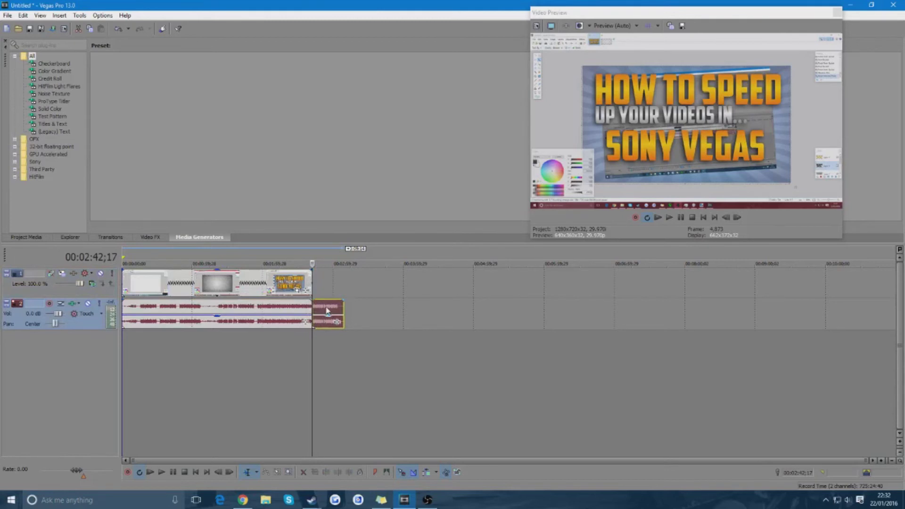
right_click(327, 311)
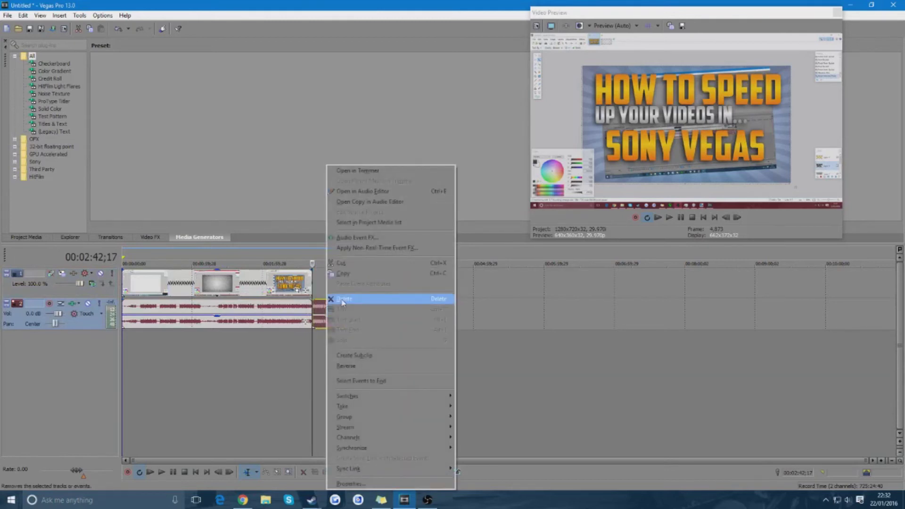
left_click(343, 301)
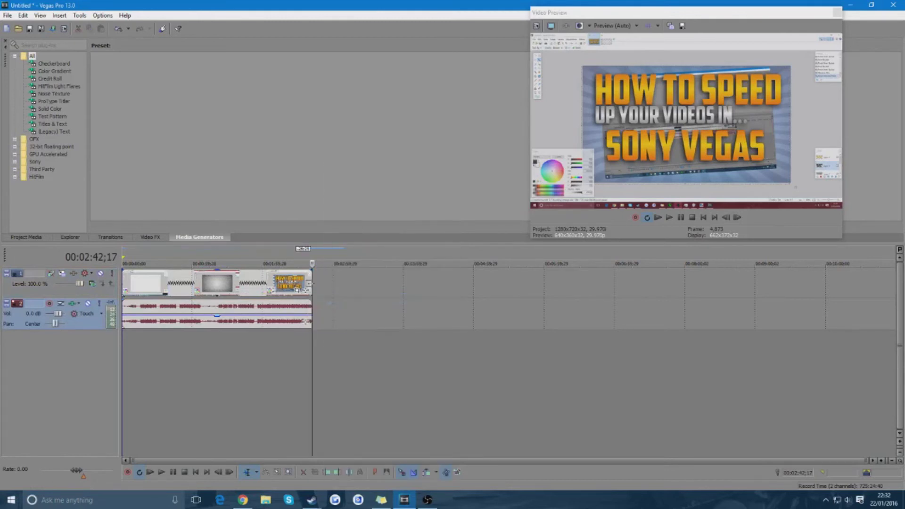
- Add short fade-outs at the ends of the music event and the video event
left_click(310, 311)
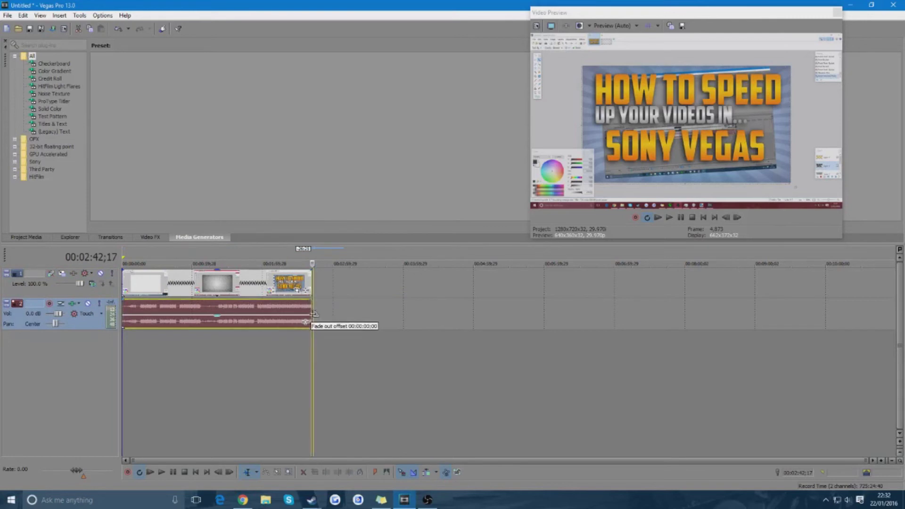
left_click(341, 309)
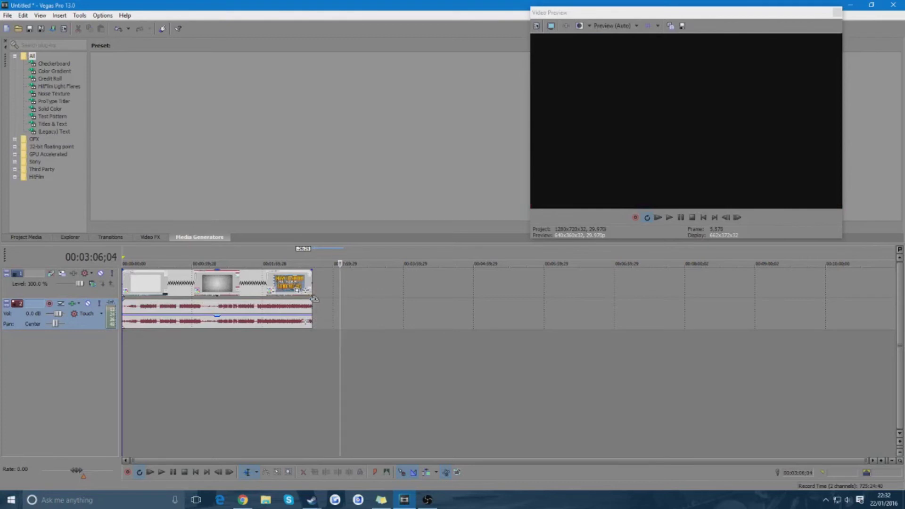
left_click(313, 298)
left_click_drag(313, 298, 309, 299)
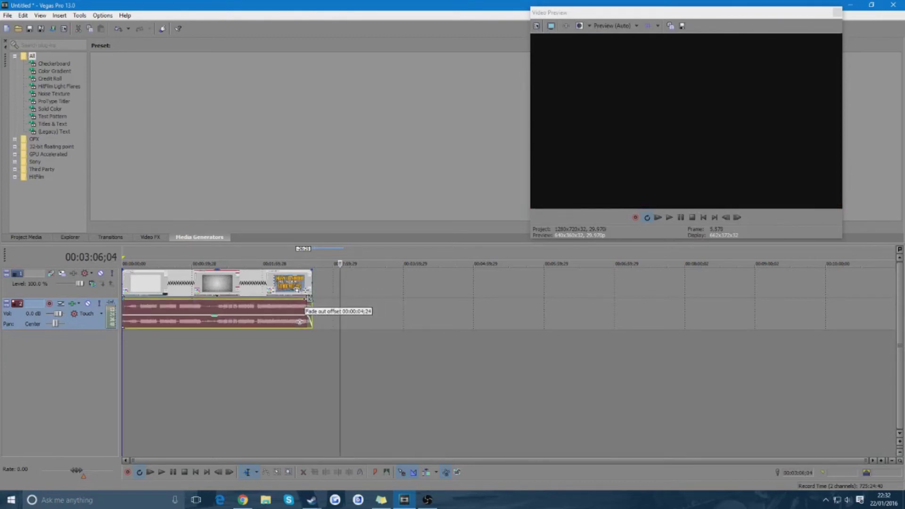
left_click(311, 270)
left_click_drag(311, 271, 309, 271)
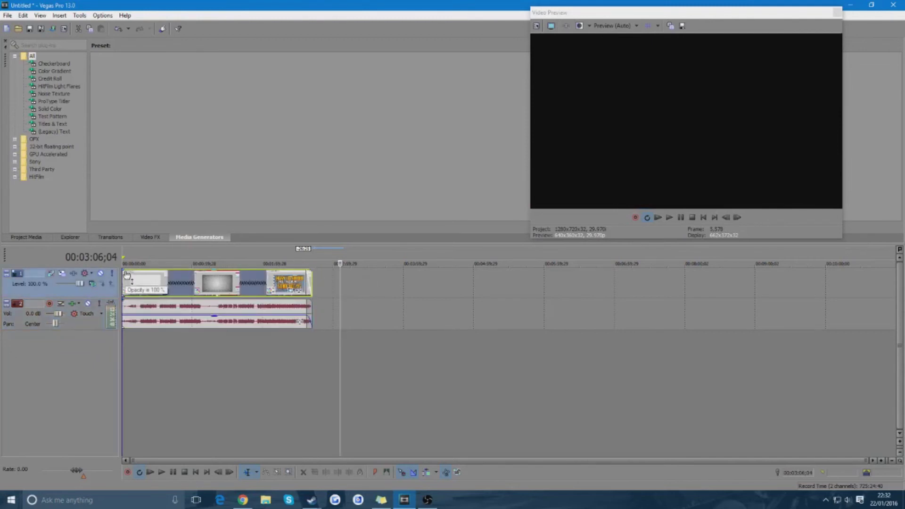
- Add short fade-ins at the starts of the video event and the music event
left_click_drag(123, 271, 126, 272)
left_click(130, 304)
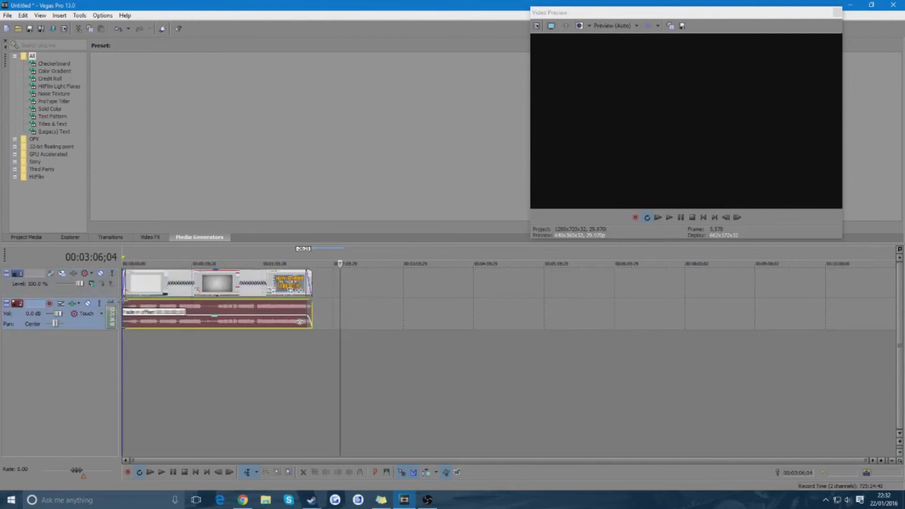
left_click(298, 283)
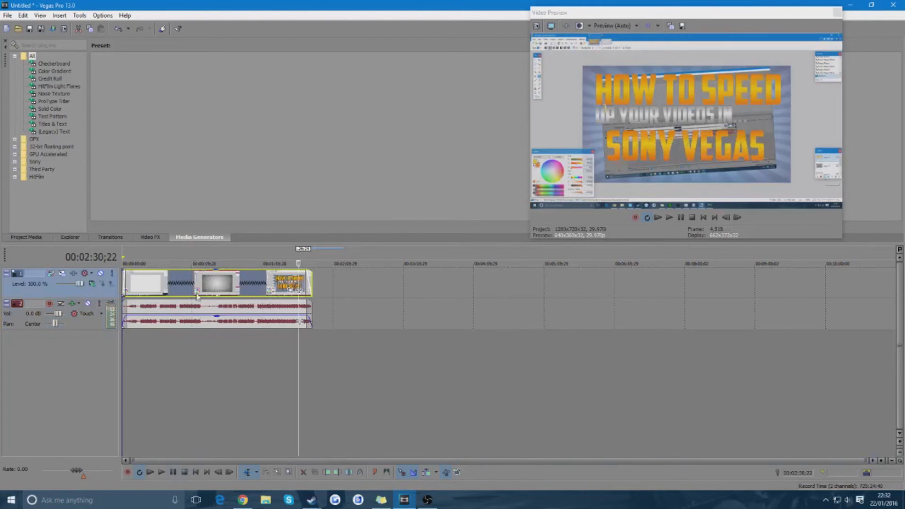
- Select the timeline range from the start to 00:02:42;17 and open the Render As settings
left_click_drag(124, 259, 315, 262)
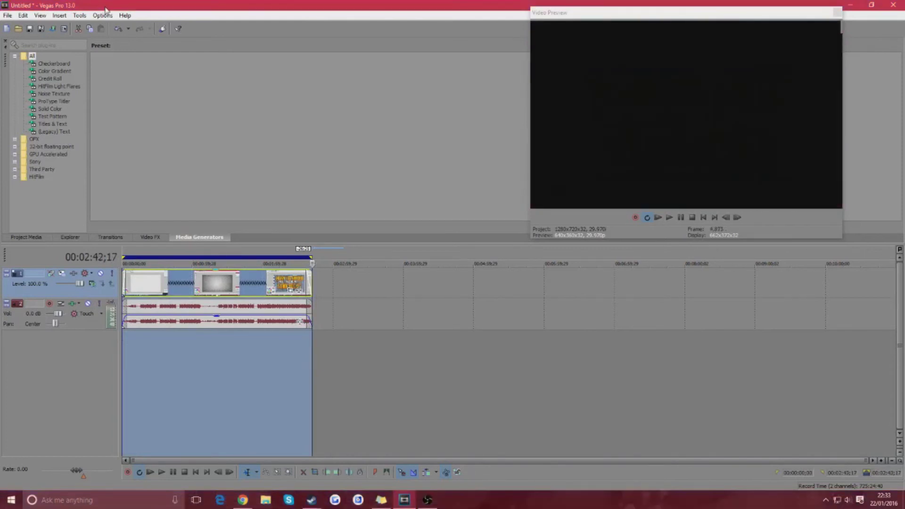
left_click(9, 16)
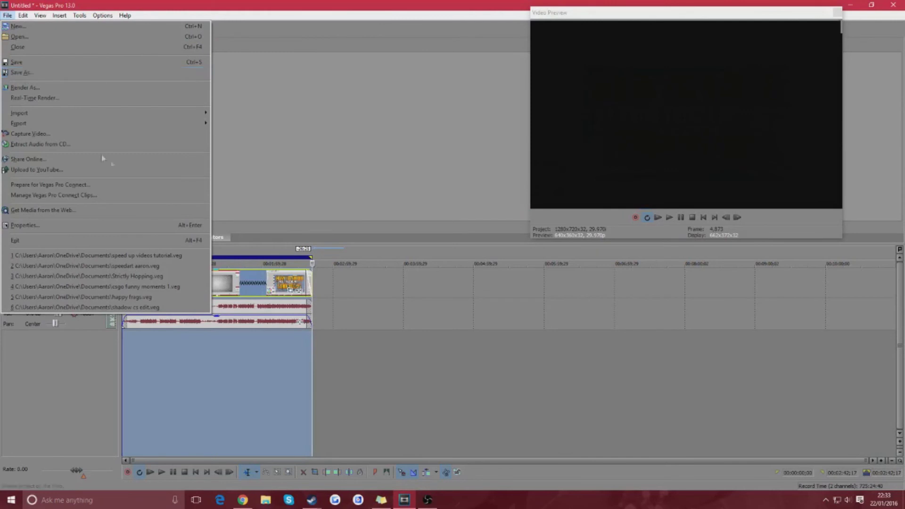
left_click(28, 89)
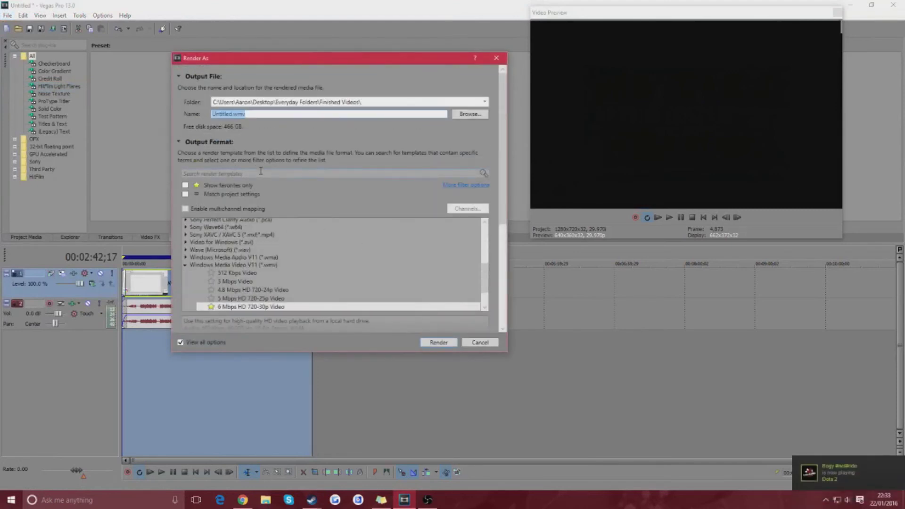
- Review the Windows Media Video V11 render templates and close the Render As settings without rendering
type("dctgyucvtyui")
scroll(261, 171, "down", 3)
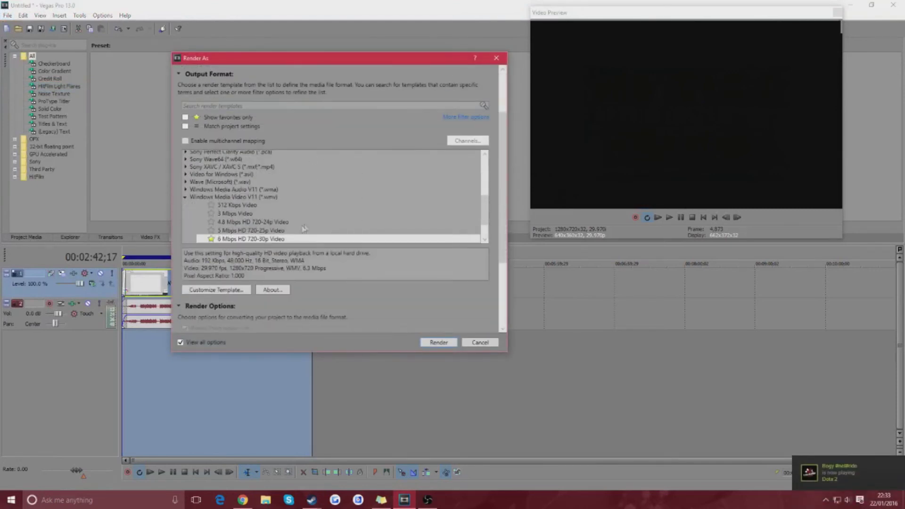
scroll(485, 213, "down", 2)
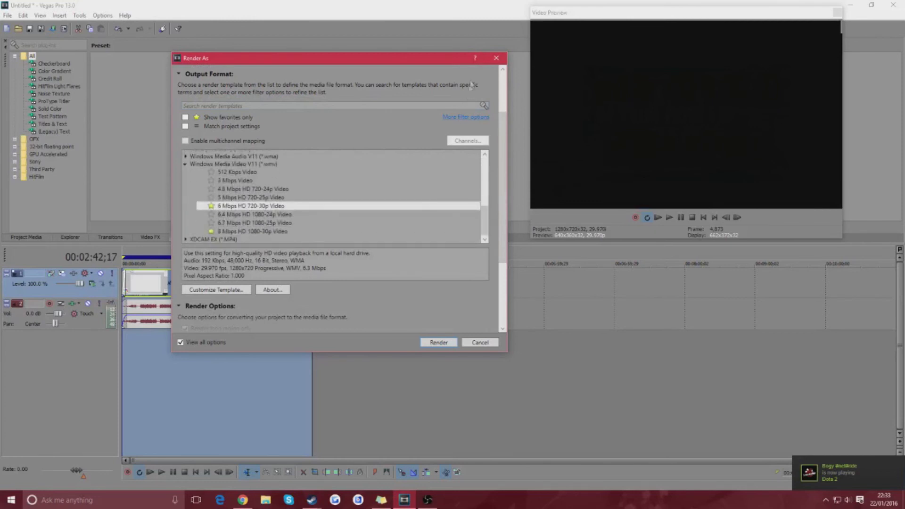
left_click(498, 59)
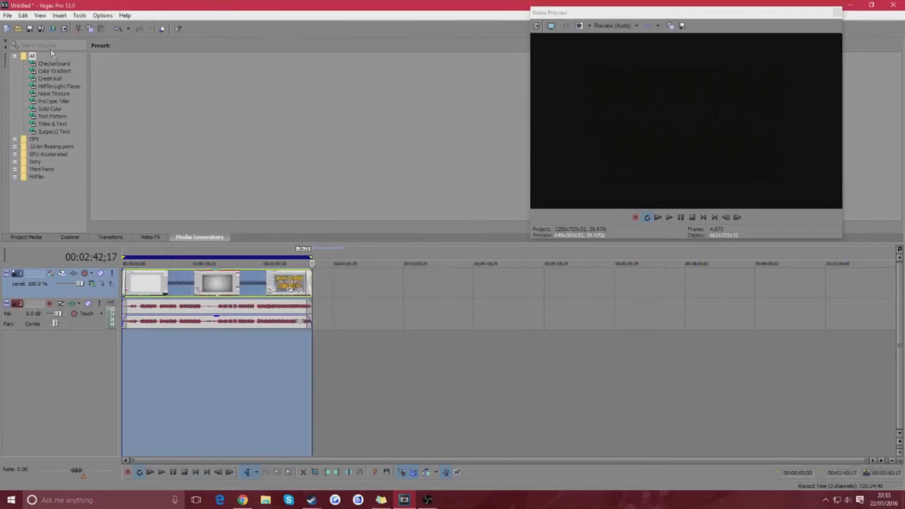
left_click(8, 16)
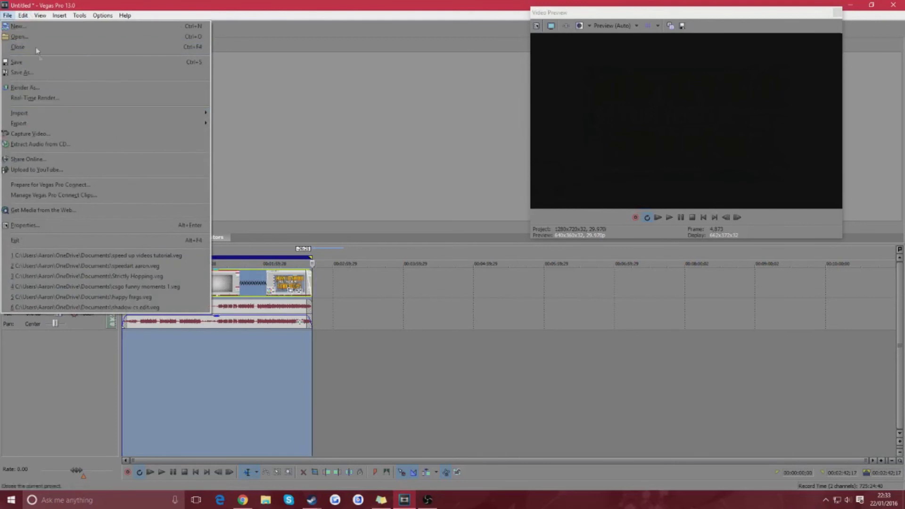
left_click(13, 16)
left_click(13, 17)
left_click(7, 15)
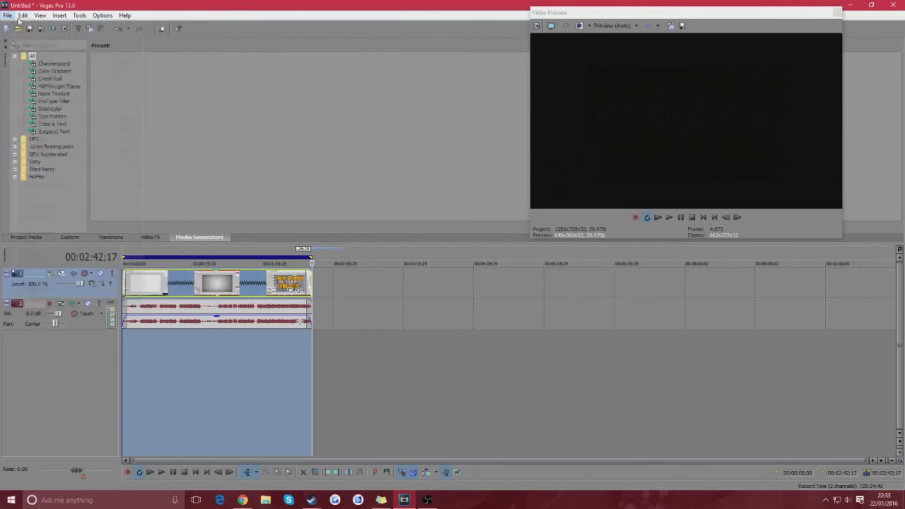
left_click(23, 15)
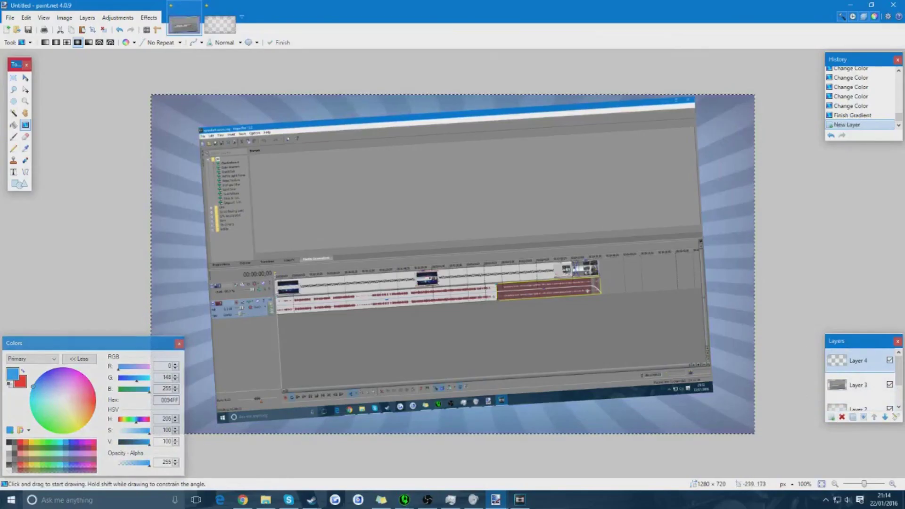
- Switch to paint.net and start a black text near the upper edge of the thumbnail in the American Captain font
left_click(13, 172)
left_click(9, 385)
left_click(175, 182)
left_click(118, 43)
left_click_drag(194, 61, 196, 86)
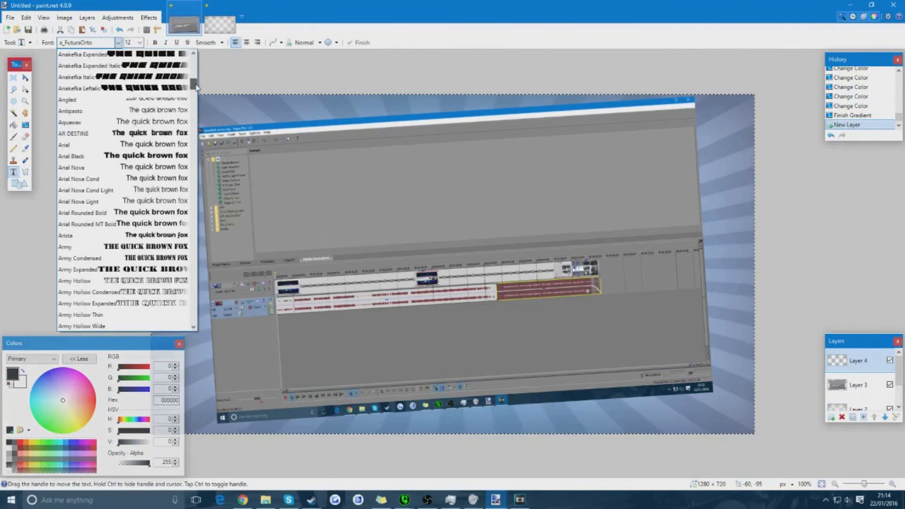
scroll(196, 87, "up", 5)
left_click(80, 116)
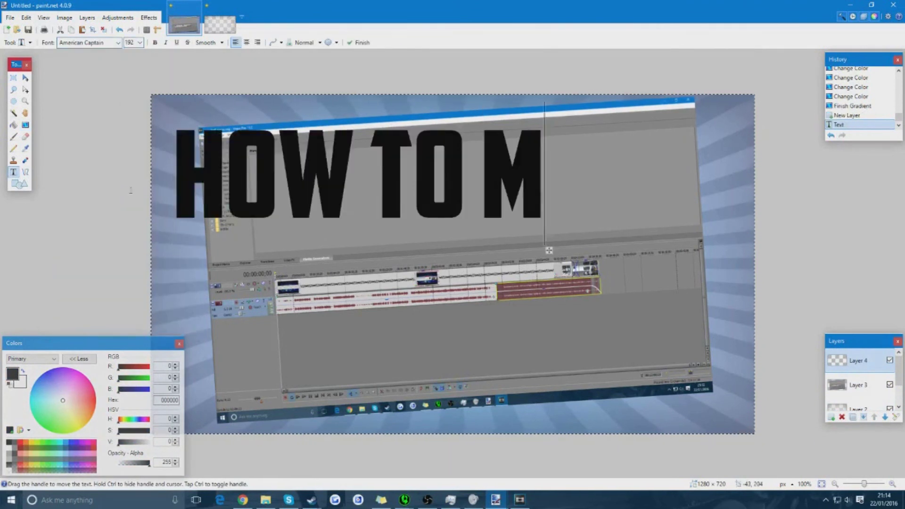
- Write "HOW TO SPEED" at size 192 and place it across the upper part of the thumbnail
type("AKE")
left_click_drag(698, 252, 718, 246)
key("BackSpace")
key("BackSpace")
key("BackSpace")
key("BackSpace")
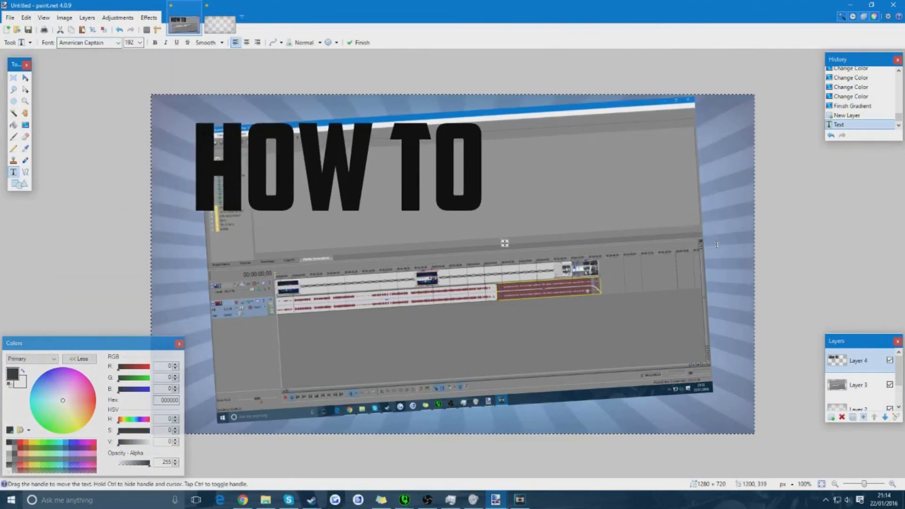
type("SPEED")
left_click_drag(742, 246, 736, 243)
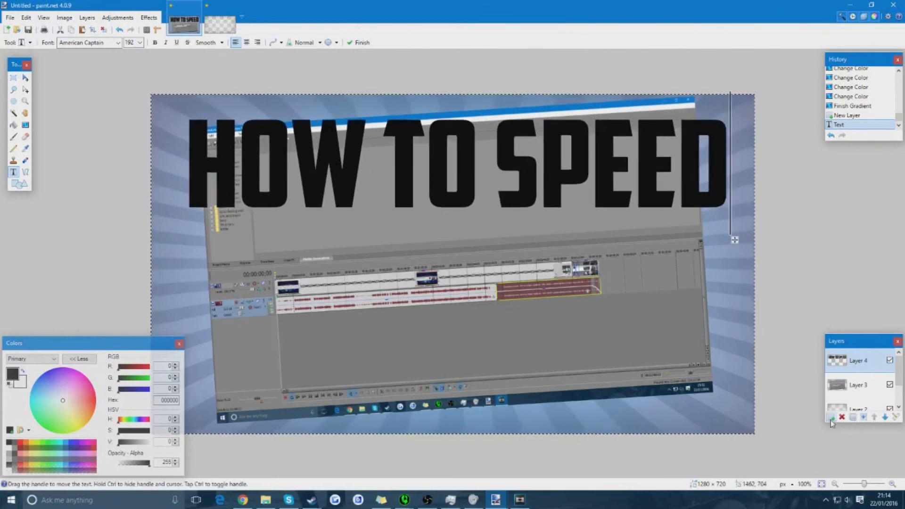
- Add a new layer with the text "UP YOUR VIDEOS IN..." at size 108 directly below the HOW TO SPEED line
key("ctrl+shift+n")
left_click(173, 297)
type("UP YOUR VIDEO")
left_click(140, 43)
left_click(133, 164)
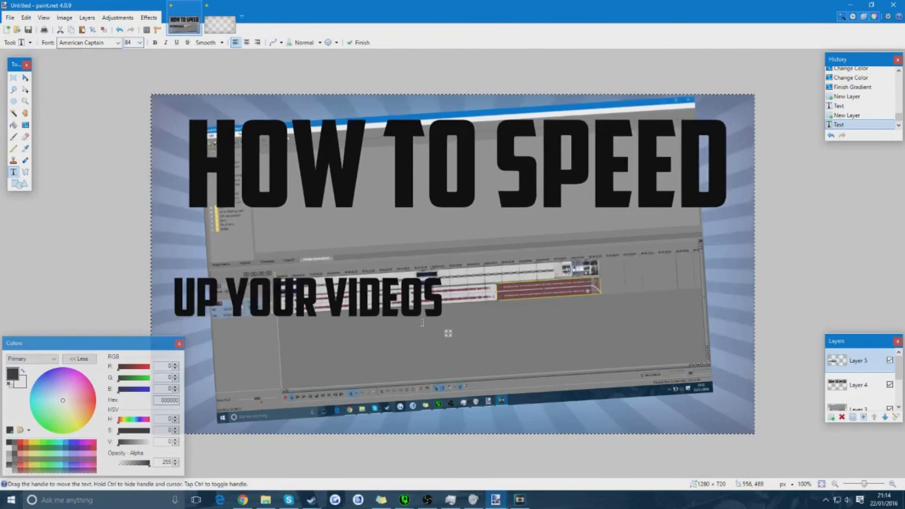
left_click_drag(449, 333, 462, 273)
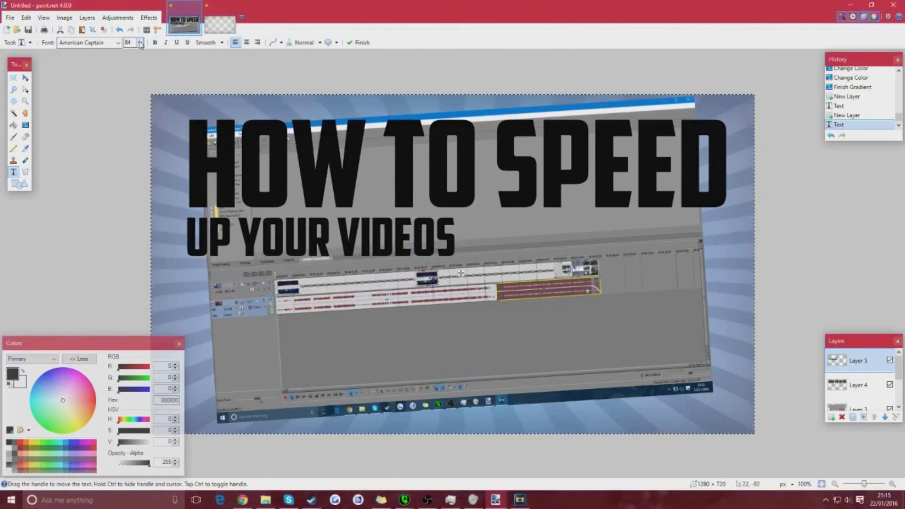
left_click(133, 179)
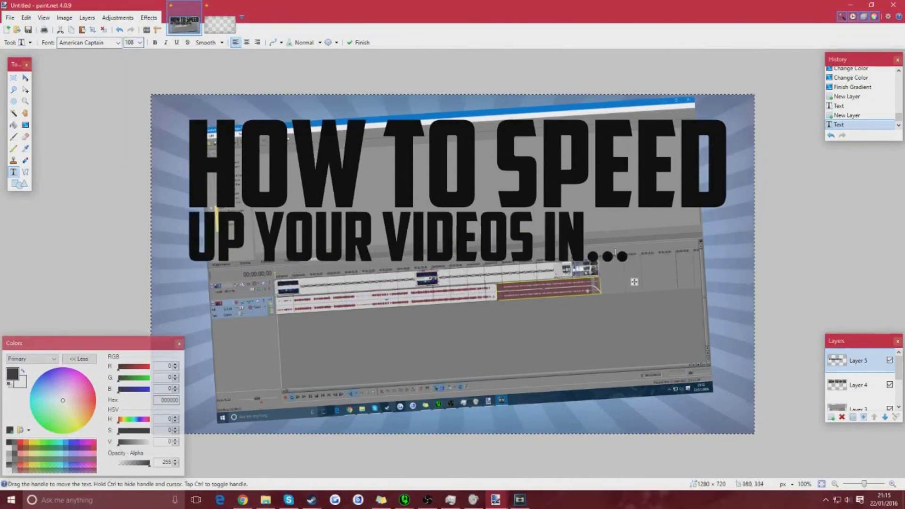
- Add the text "SONY VEGAS" at size 192 on its own layer and place it below the second line
left_click(129, 194)
left_click(191, 259)
type("SONY VEGAS")
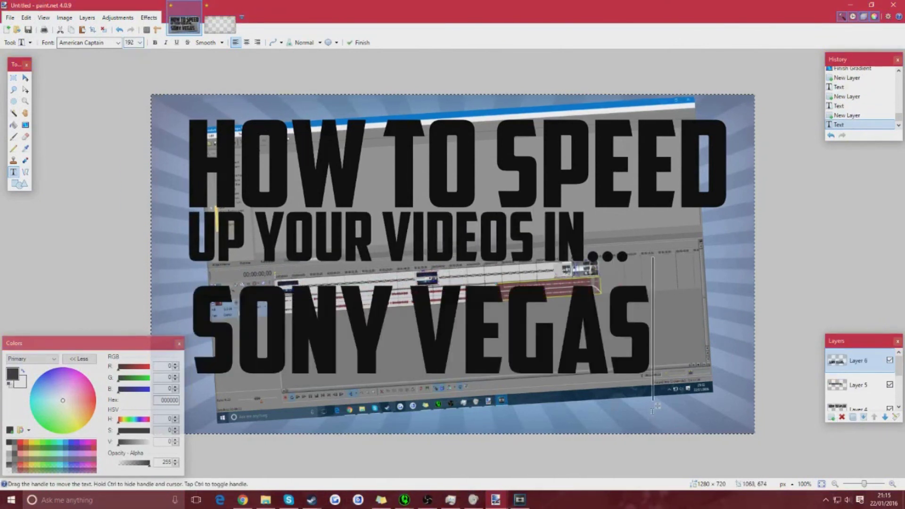
left_click_drag(664, 402, 685, 402)
- Merge the text layers into one and select all letters of HOW TO SPEED with the Magic Wand
left_click(13, 113)
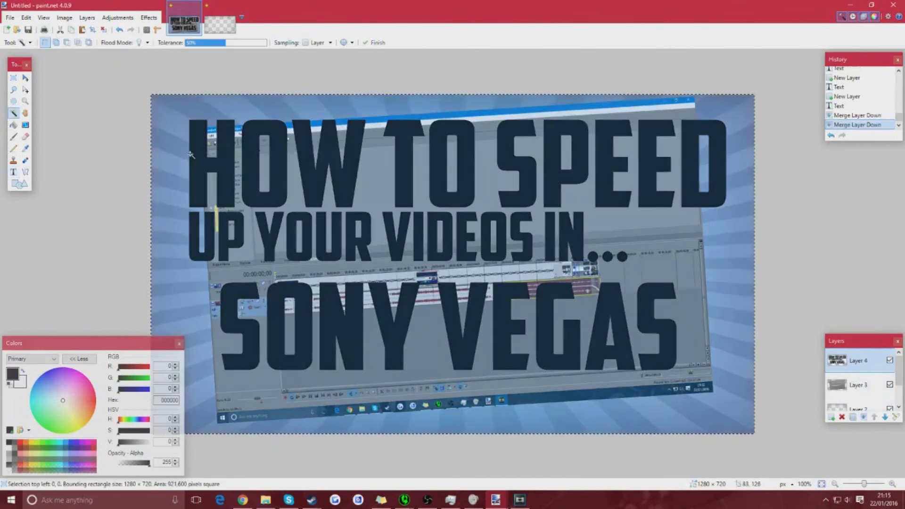
left_click(200, 156)
left_click(252, 153, "ctrl")
left_click(307, 152, "ctrl")
left_click(401, 141, "ctrl")
left_click(439, 142, "ctrl")
left_click(509, 139, "ctrl")
left_click(550, 132, "ctrl")
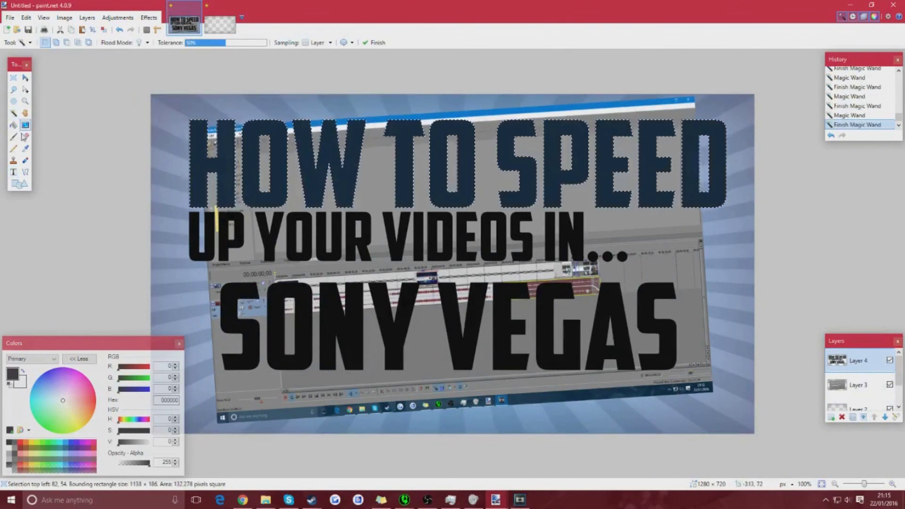
- Fill the HOW TO SPEED letters with a vertical reflected linear gradient from yellow to orange (FF6A00)
left_click(25, 125)
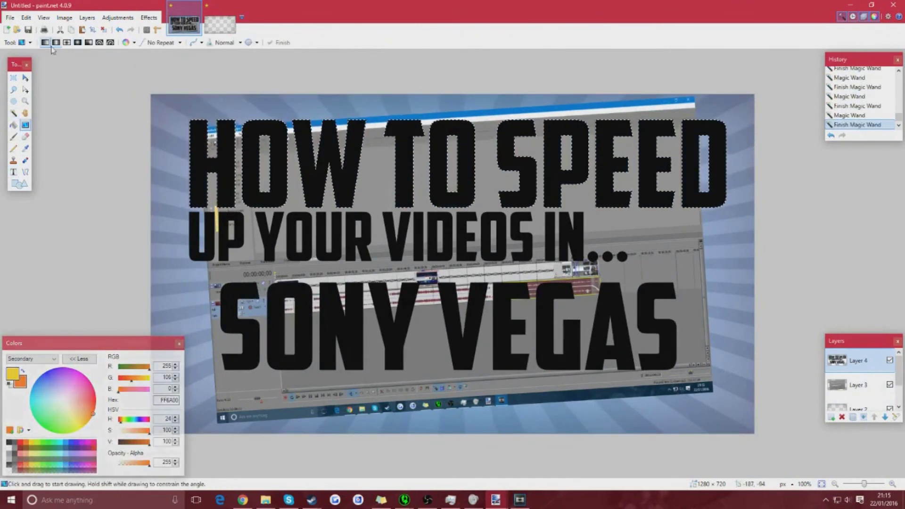
left_click(55, 43)
left_click_drag(443, 163, 439, 213)
- Select all letters and dots of the UP YOUR VIDEOS IN... line with the Magic Wand
left_click(14, 113)
left_click(198, 231)
left_click(221, 227, "ctrl")
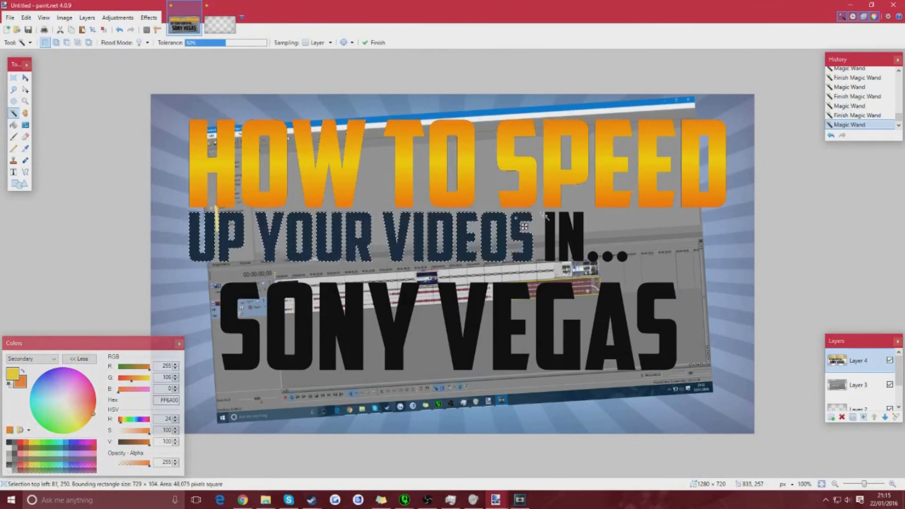
left_click(552, 236, "ctrl")
left_click(573, 236, "ctrl")
left_click(593, 257, "ctrl")
left_click(608, 257, "ctrl")
left_click(622, 257, "ctrl")
- Set the secondary gradient colour to white (FFFFFF) for the UP YOUR VIDEOS IN... line
right_click(8, 448)
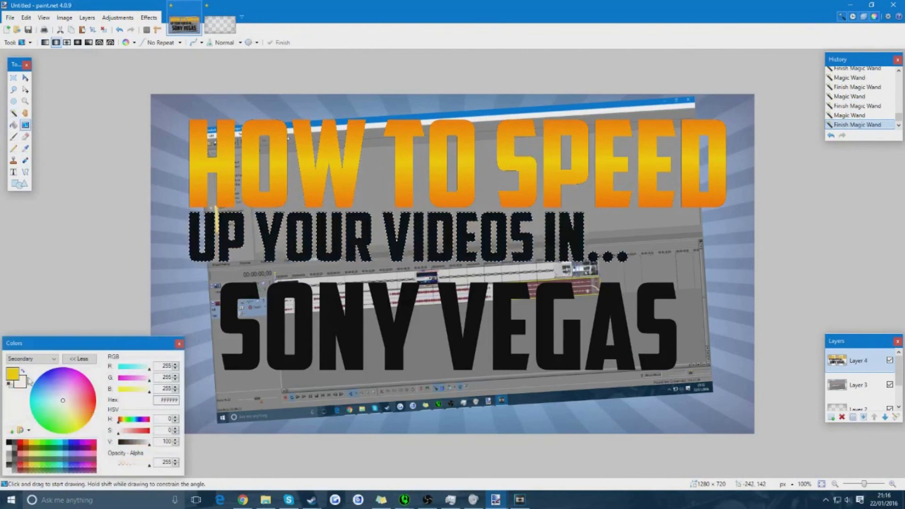